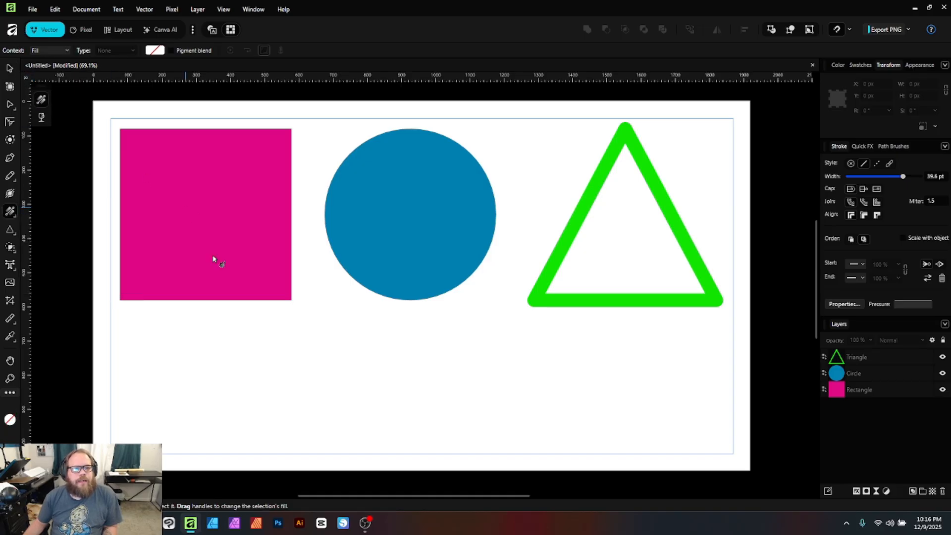
Select the magenta rectangle and change its fill type from solid to a Linear gradient.
click(164, 264)
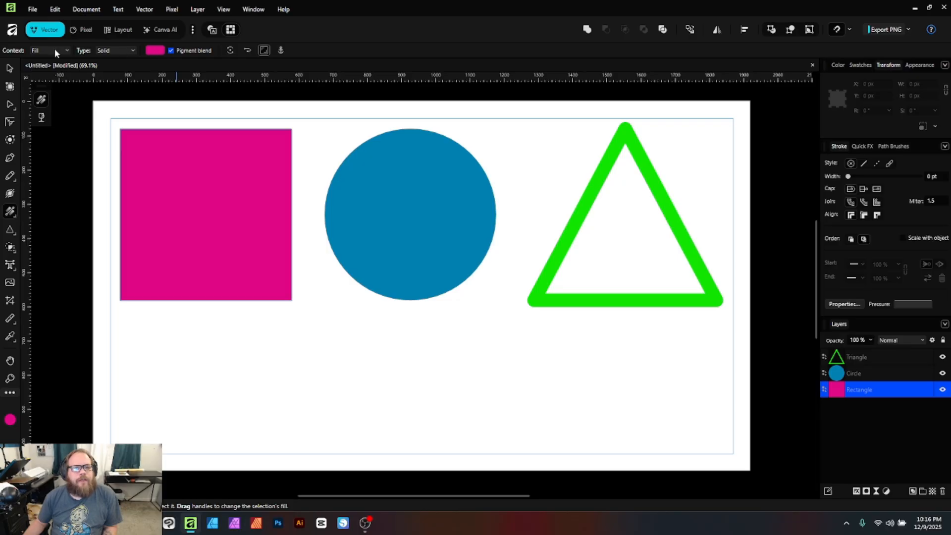
click(39, 52)
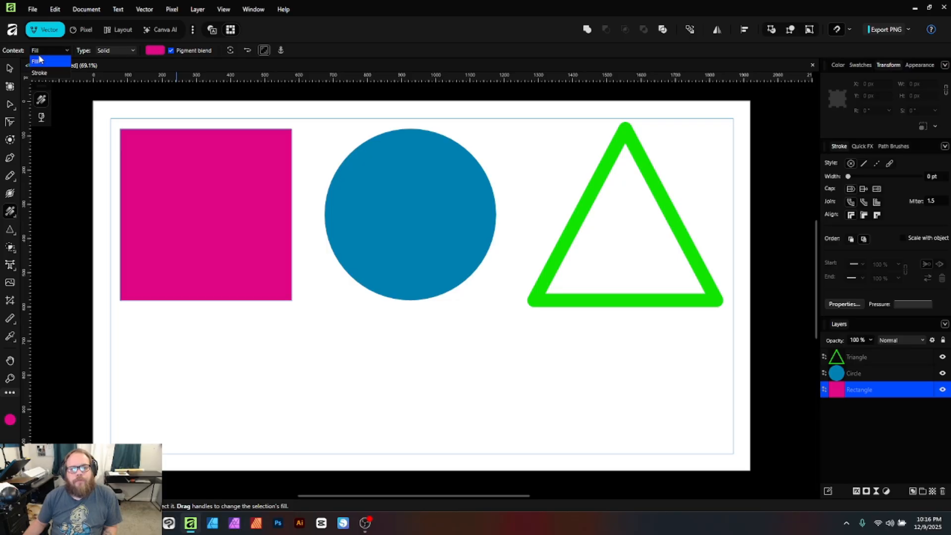
click(42, 59)
click(118, 51)
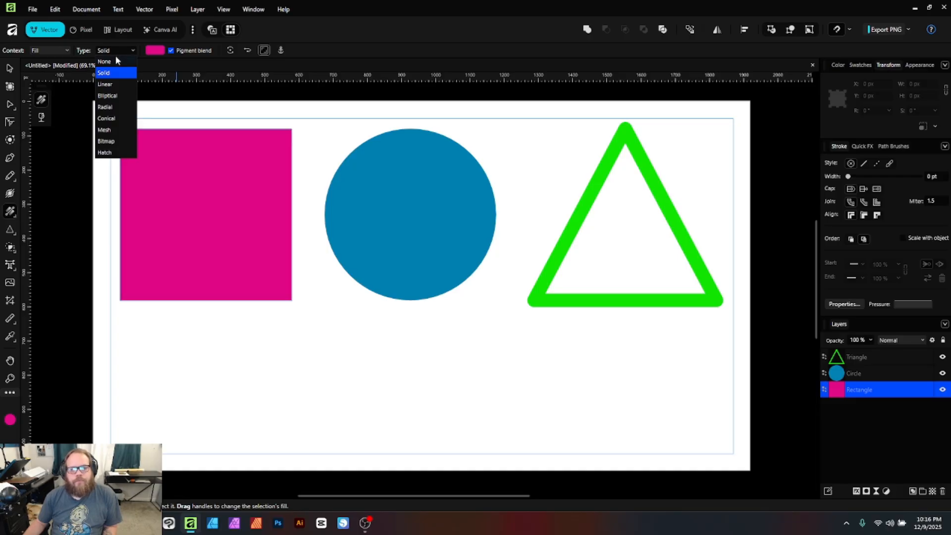
click(106, 85)
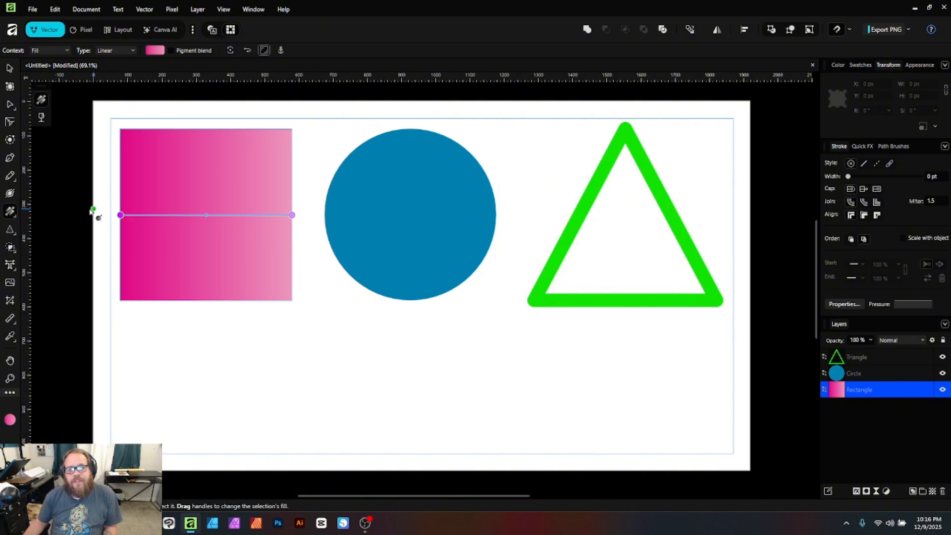
Angle the gradient line diagonally from below the rectangle to its top edge and add a middle stop at about 57%.
drag(120, 215, 161, 315)
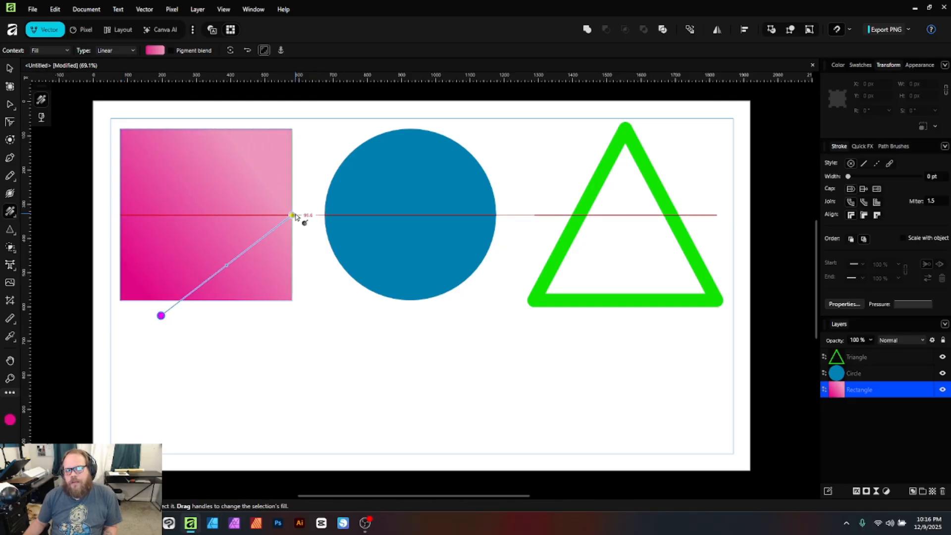
drag(294, 214, 244, 165)
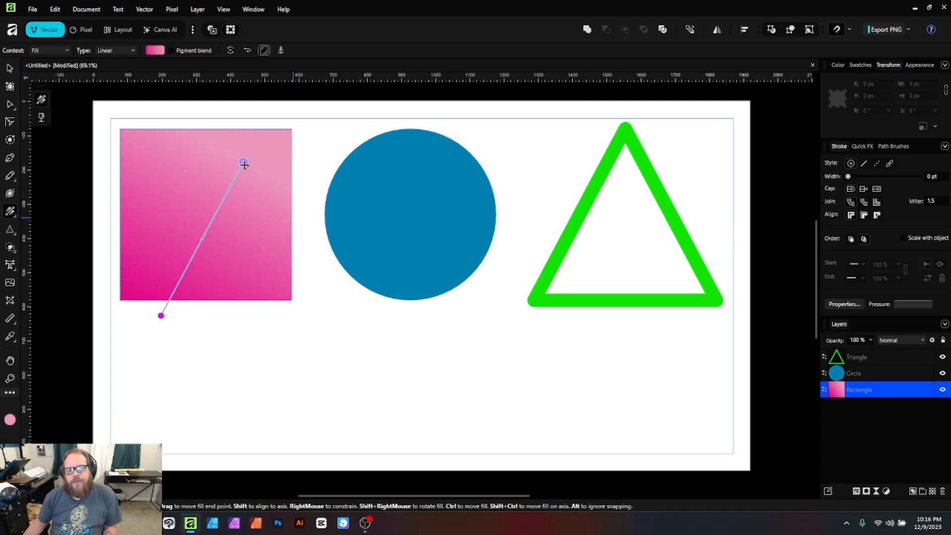
mouse_move(202, 239)
mouse_down()
mouse_move(197, 252)
mouse_move(236, 179)
mouse_move(203, 239)
mouse_up()
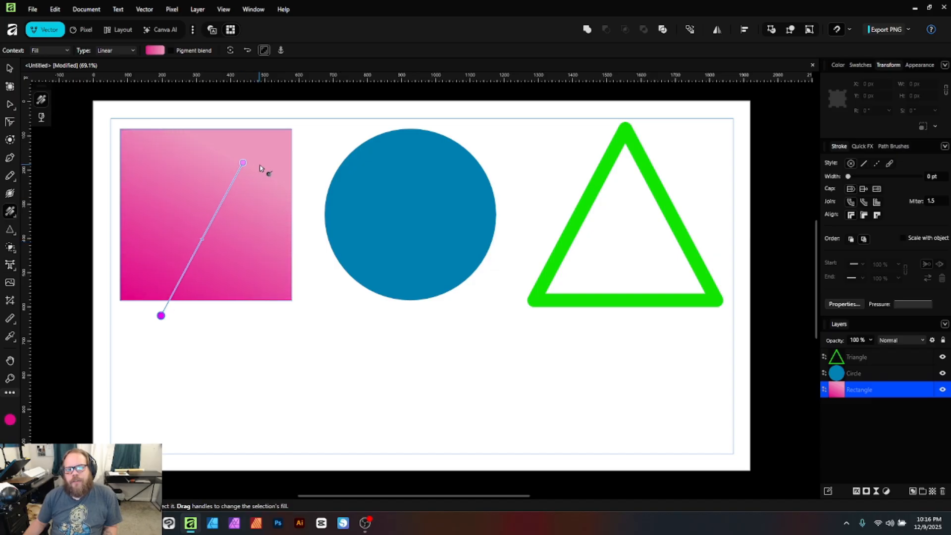
drag(243, 162, 269, 129)
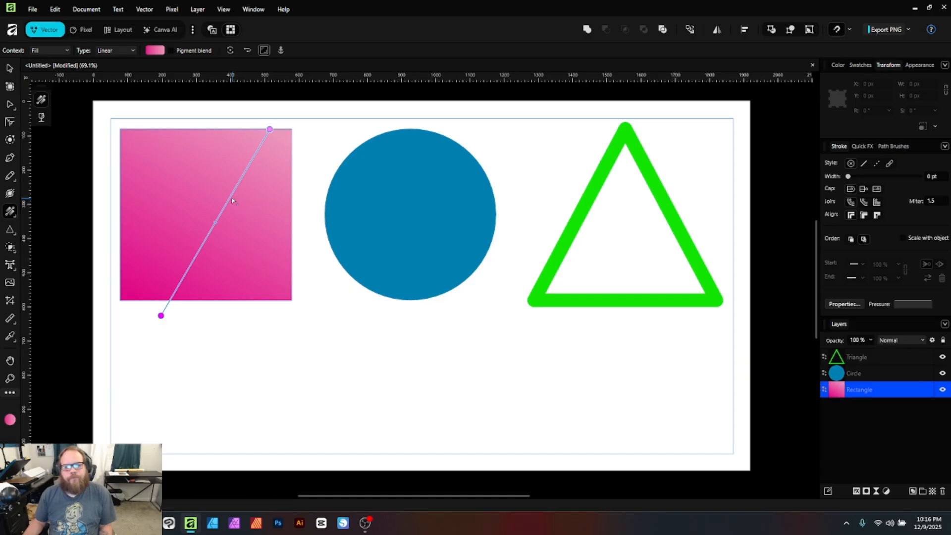
click(229, 197)
mouse_move(230, 195)
mouse_down()
mouse_move(215, 221)
mouse_move(224, 209)
mouse_up()
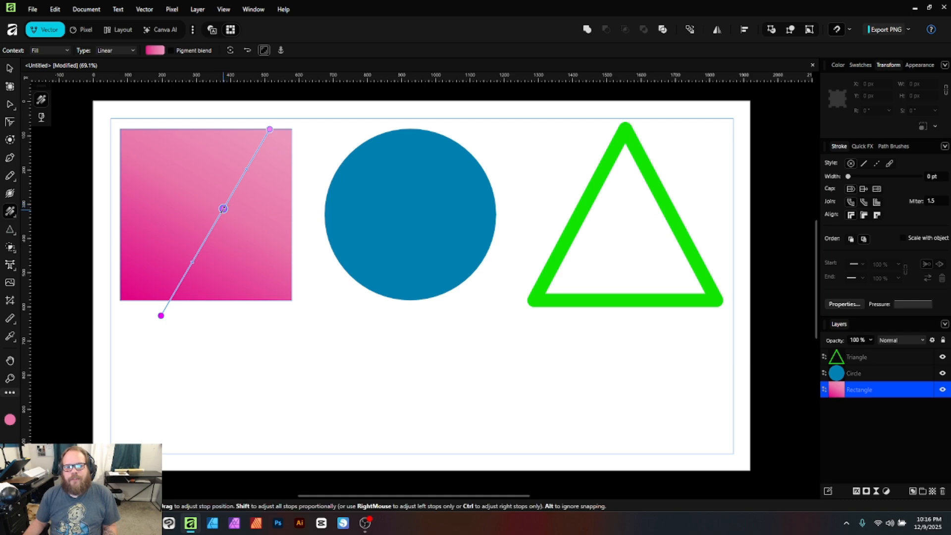
Recolour the starting stop of the rectangle's gradient to bright cyan blue using the CMYK values.
click(155, 50)
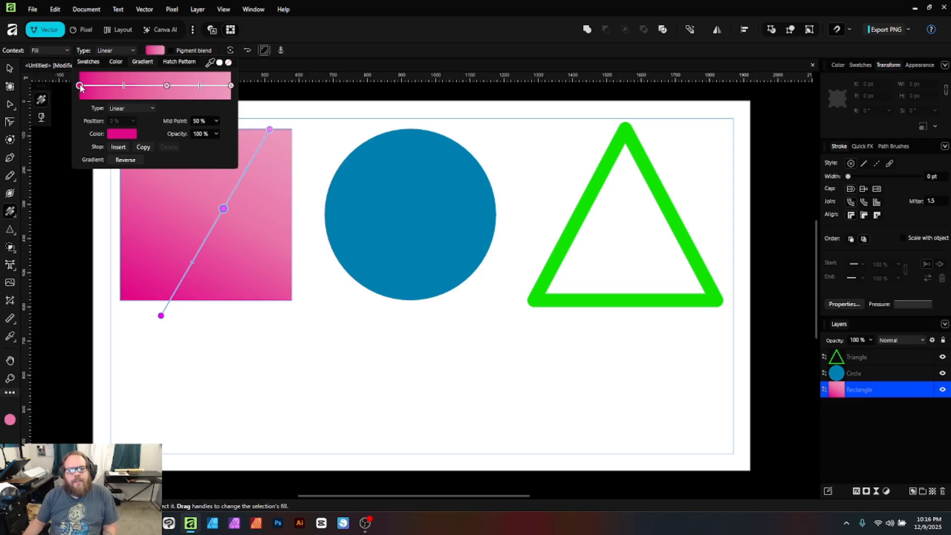
click(121, 135)
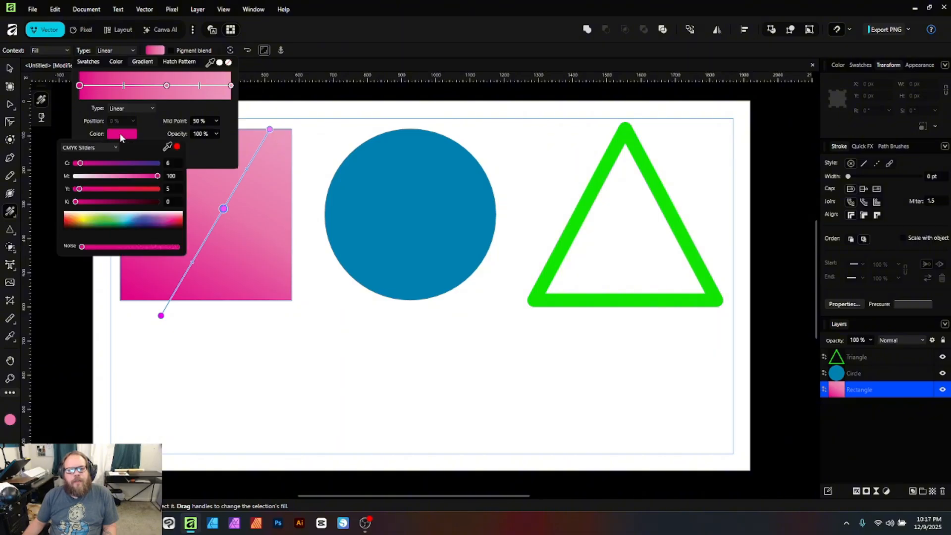
click(104, 147)
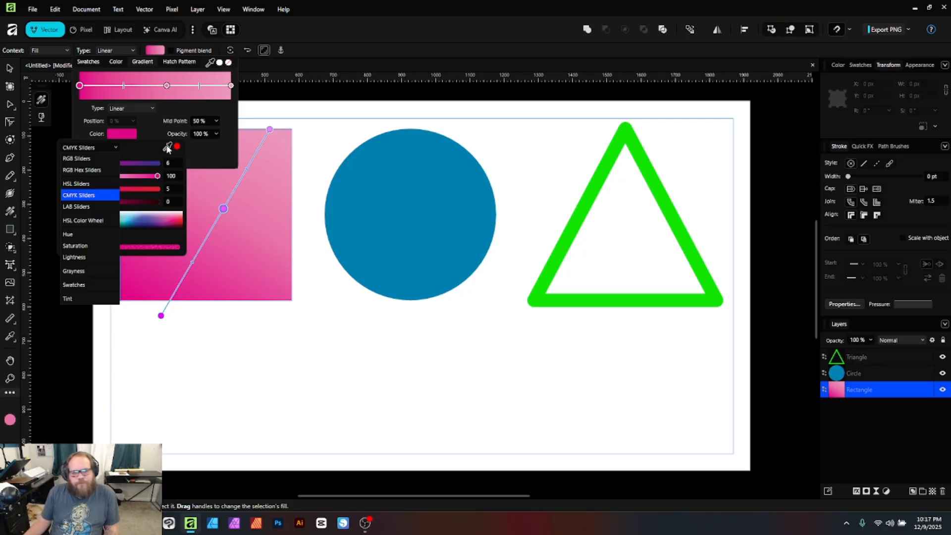
click(142, 151)
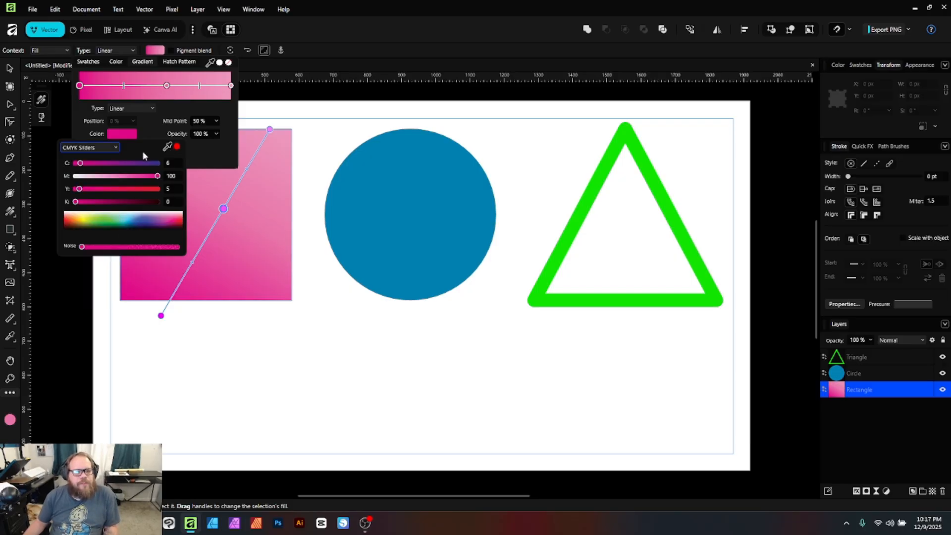
drag(82, 163, 36, 170)
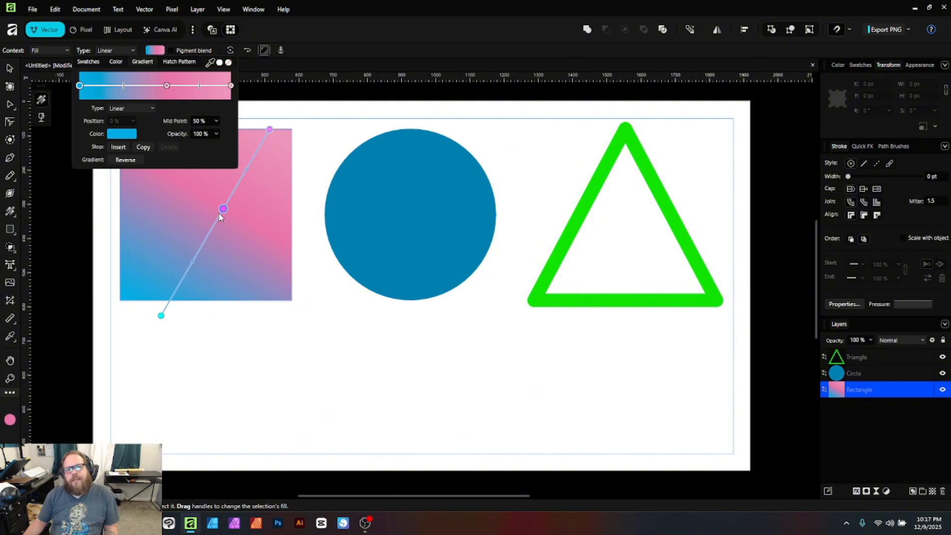
Recolour the middle gradient stop to orange with CMYK values of about 4, 37, 96, 0.
click(155, 50)
click(167, 86)
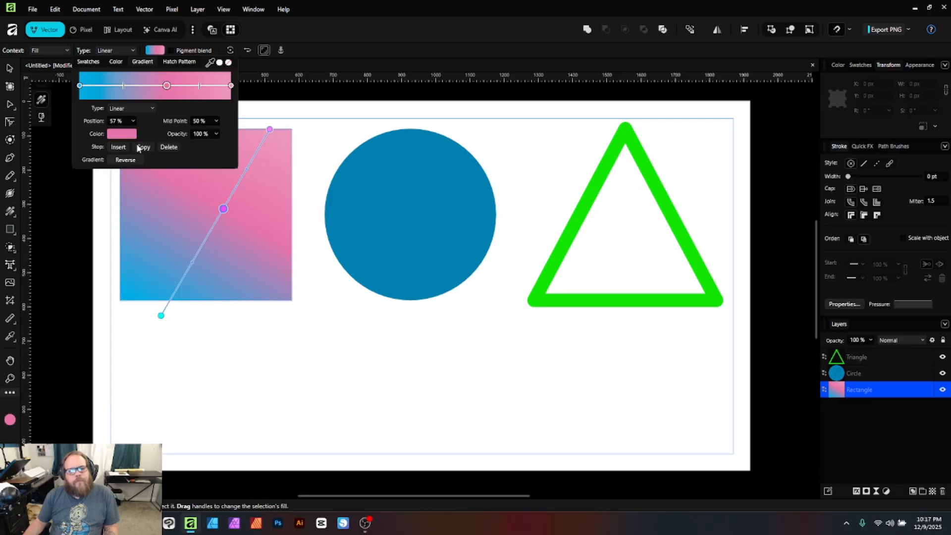
click(121, 134)
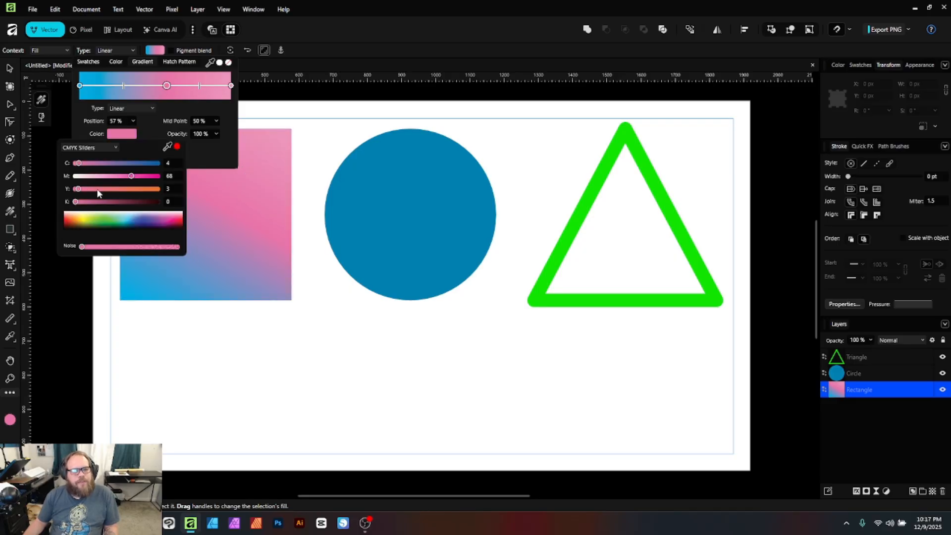
drag(78, 189, 87, 189)
drag(147, 188, 107, 178)
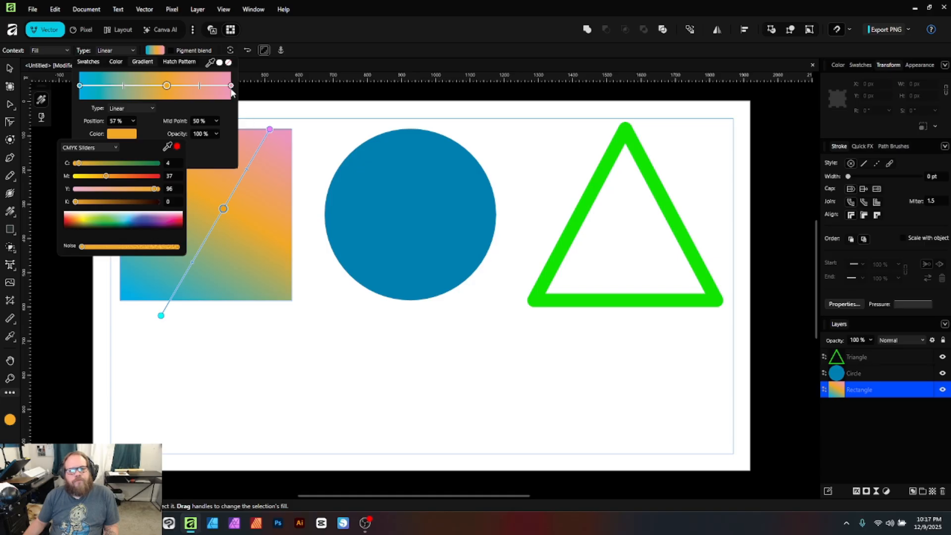
Recolour the gradient's end stop to green with CMYK values 100, 0, 100, 0 and deselect the rectangle.
click(232, 87)
click(132, 135)
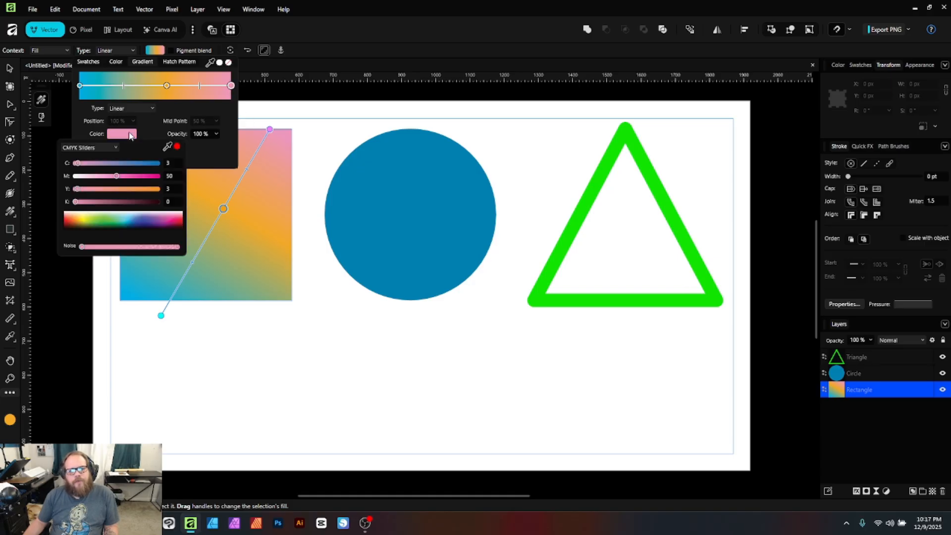
drag(78, 163, 160, 164)
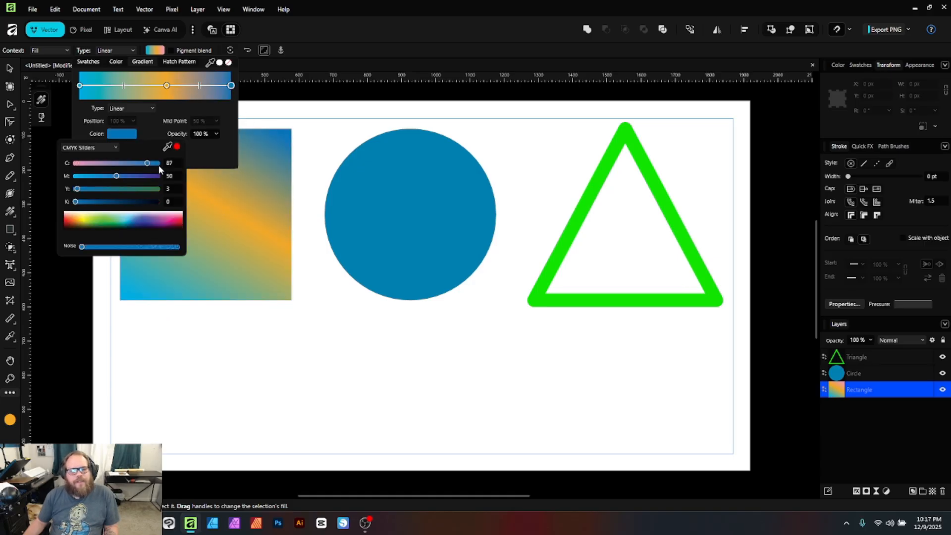
mouse_move(76, 189)
mouse_down()
mouse_move(160, 190)
mouse_move(70, 177)
mouse_up()
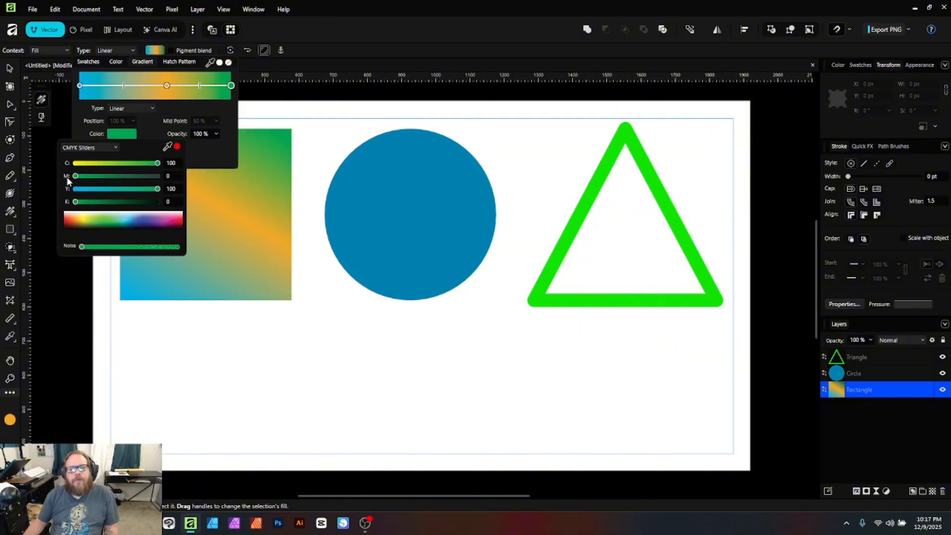
click(297, 265)
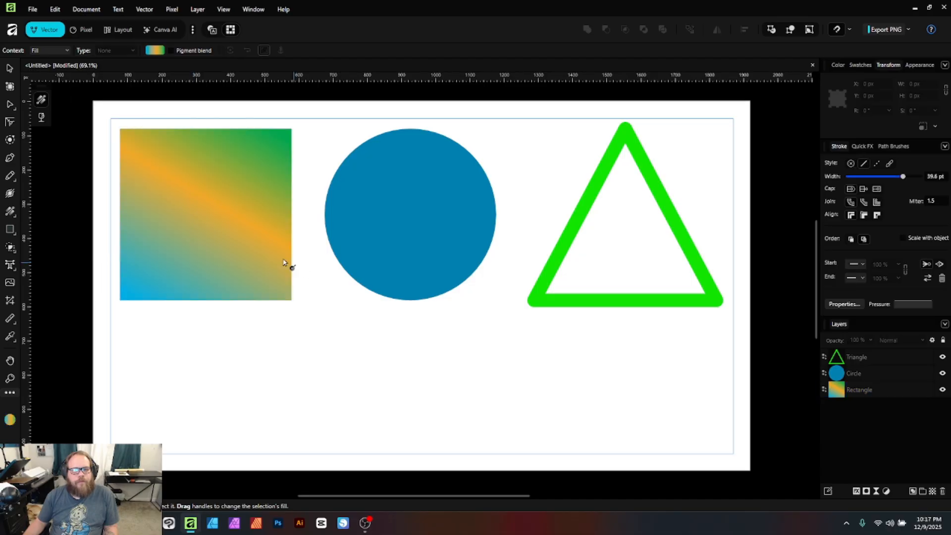
Reselect the rectangle, slide its orange stop to the middle of the gradient line and shift the orange-green midpoint toward the green end.
click(223, 209)
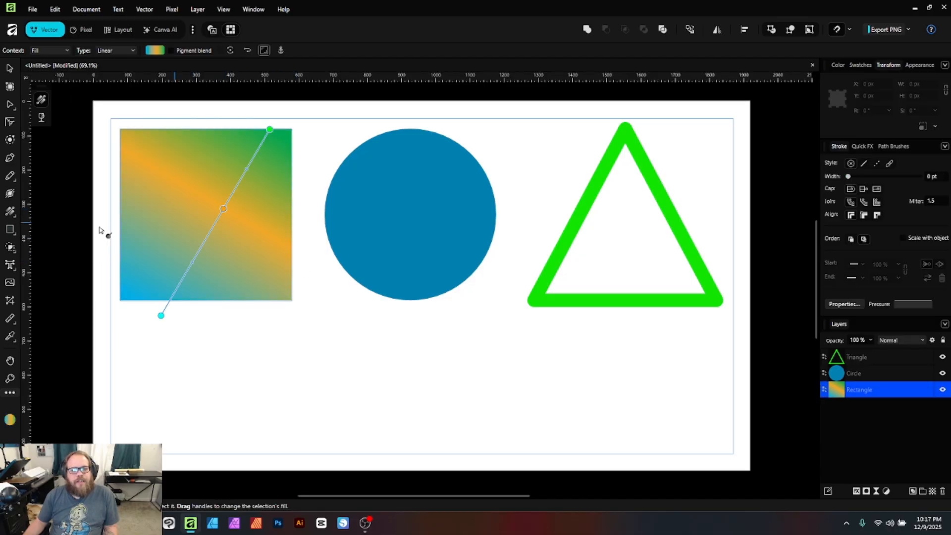
mouse_move(222, 209)
mouse_down()
mouse_move(208, 227)
mouse_move(234, 189)
mouse_move(215, 222)
mouse_up()
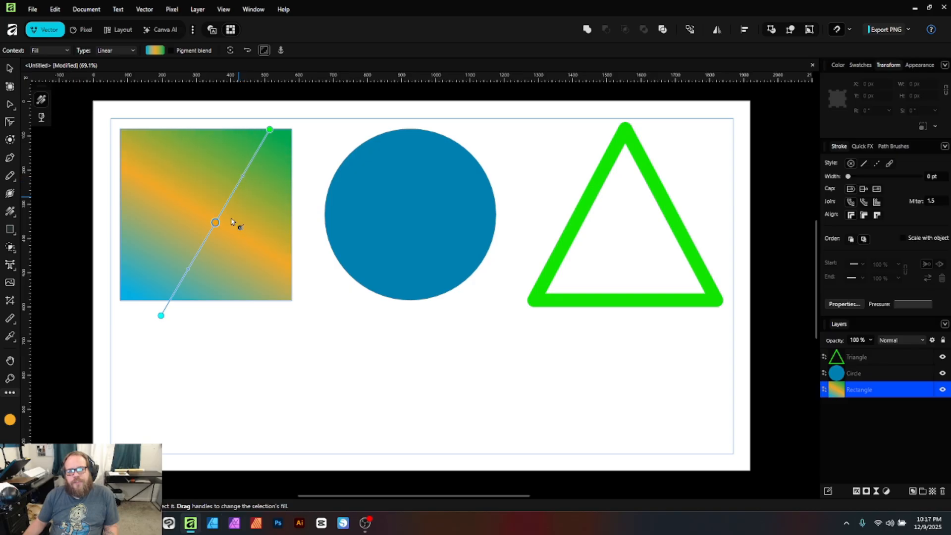
mouse_move(187, 270)
mouse_down()
mouse_move(200, 248)
mouse_move(174, 293)
mouse_move(188, 269)
mouse_up()
drag(242, 176, 250, 167)
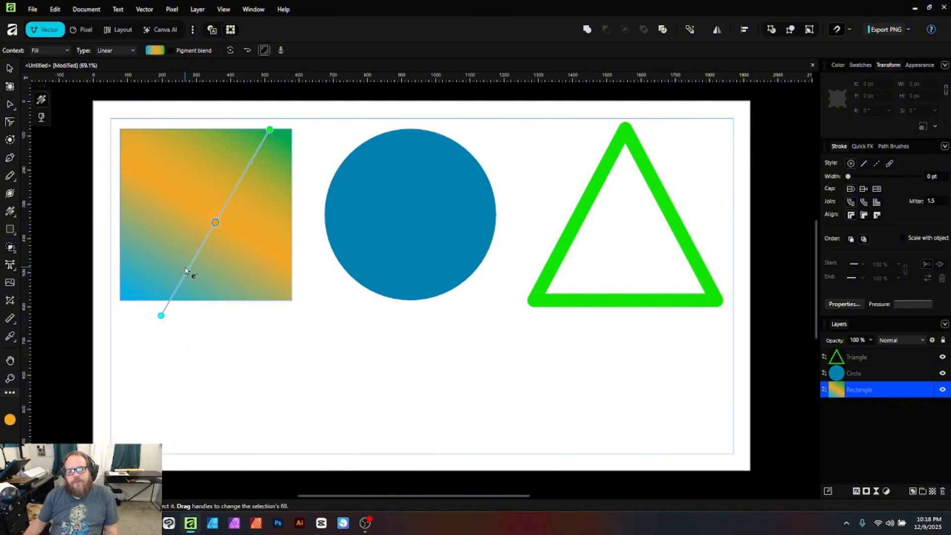
Narrow the orange band by pulling both gradient midpoints toward the orange stop, and move the green end inward along the rectangle's top edge.
drag(188, 270, 208, 238)
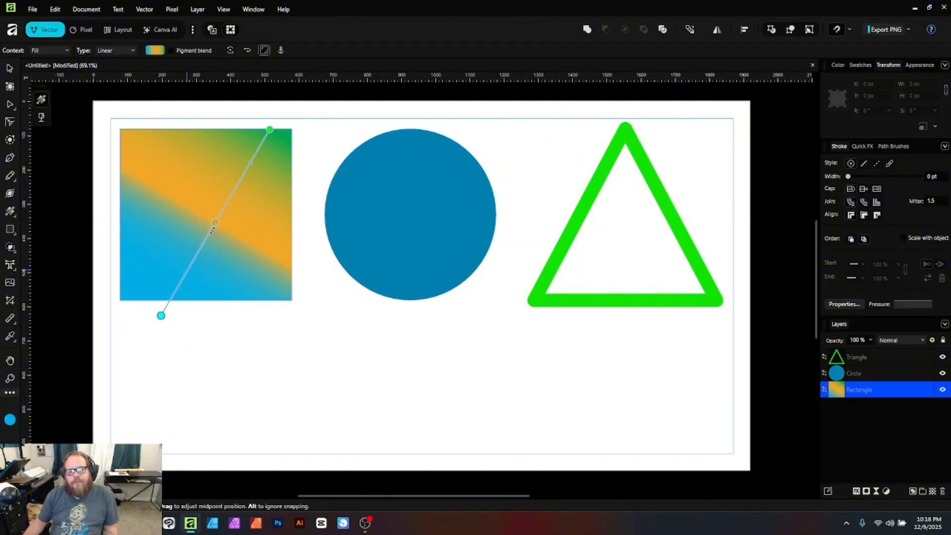
drag(252, 166, 239, 182)
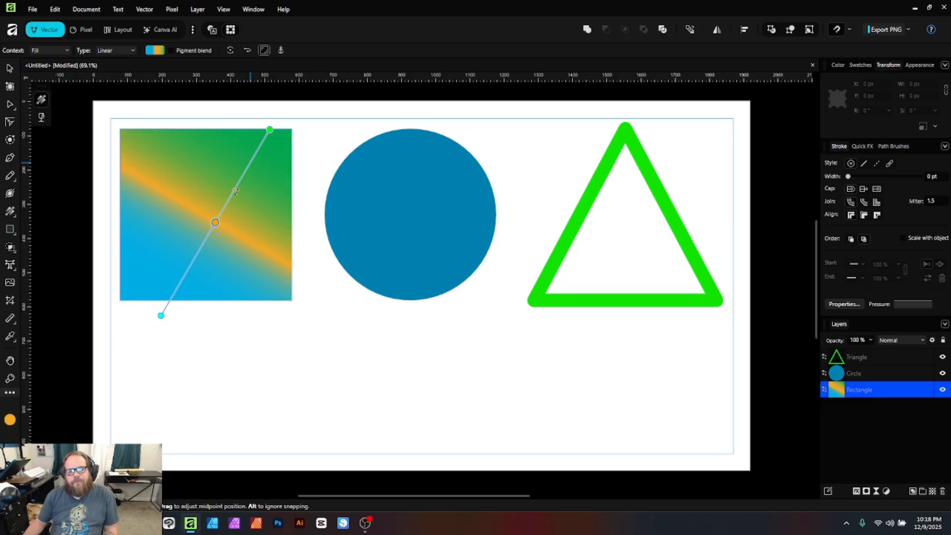
drag(269, 130, 225, 129)
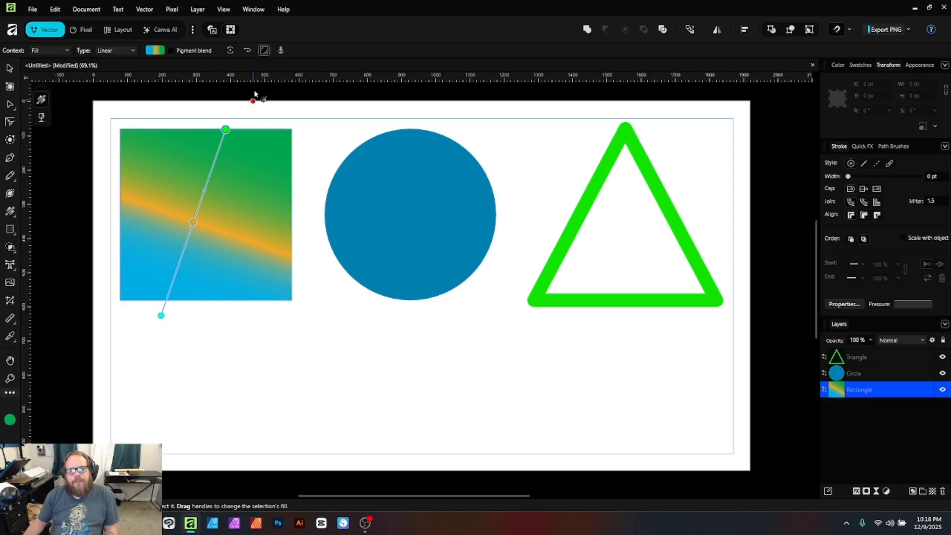
Rotate the rectangle's gradient four times in 90-degree increments, through one full turn.
click(227, 52)
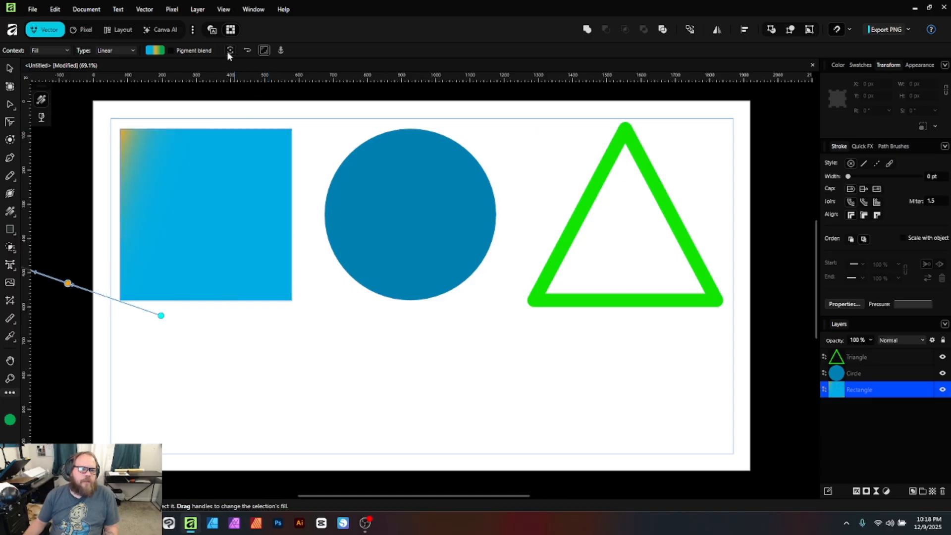
click(227, 51)
click(226, 52)
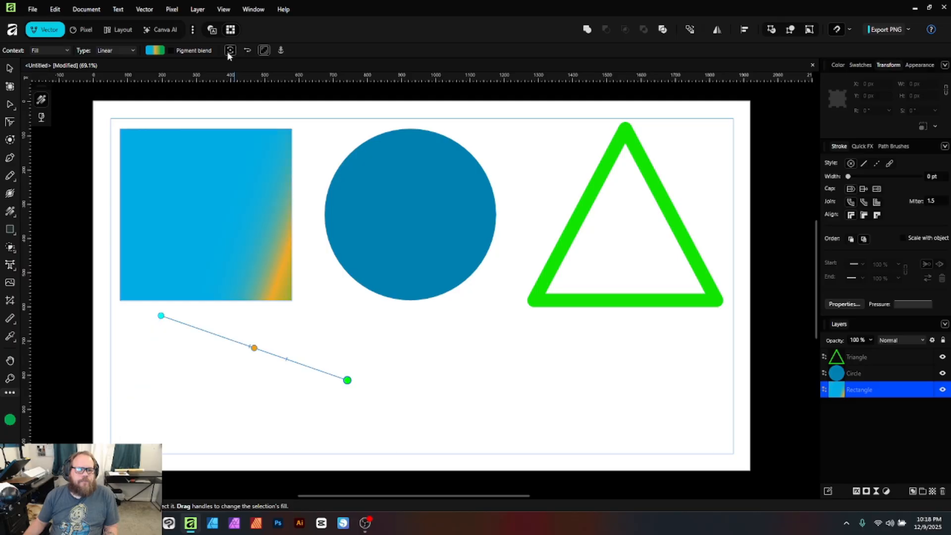
click(227, 51)
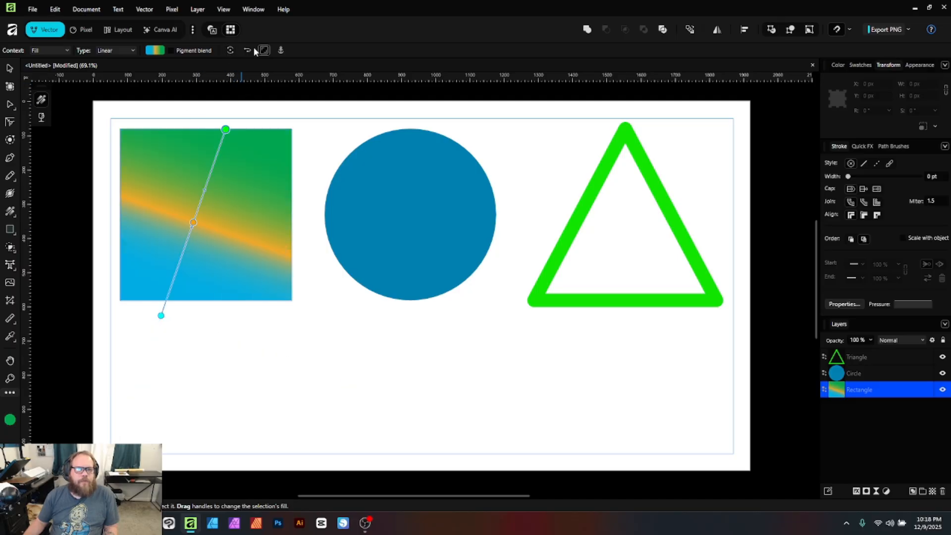
Reverse the direction of the rectangle's gradient four times in a row.
click(247, 52)
click(247, 52)
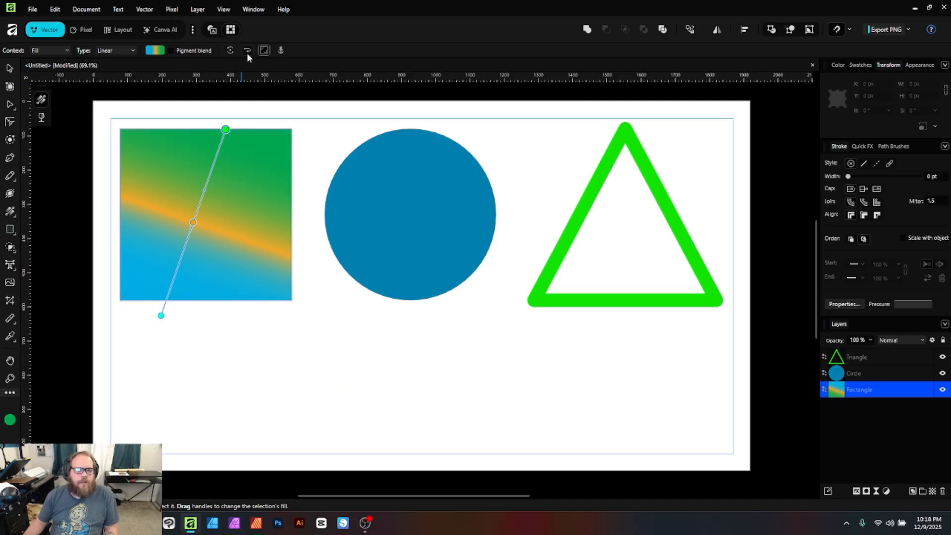
click(247, 51)
click(246, 51)
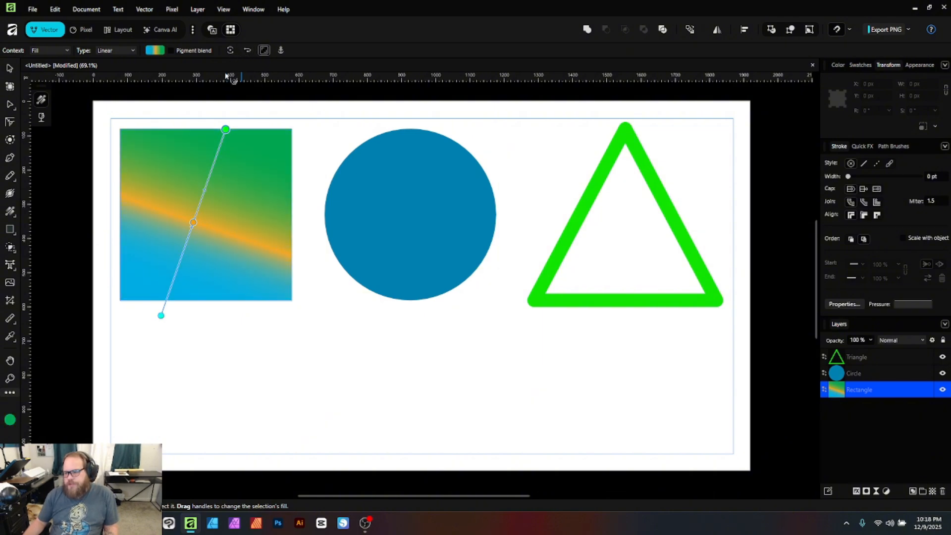
Apply a linear white-to-blue gradient to the circle's fill and add an intermediate stop at 48%.
click(10, 69)
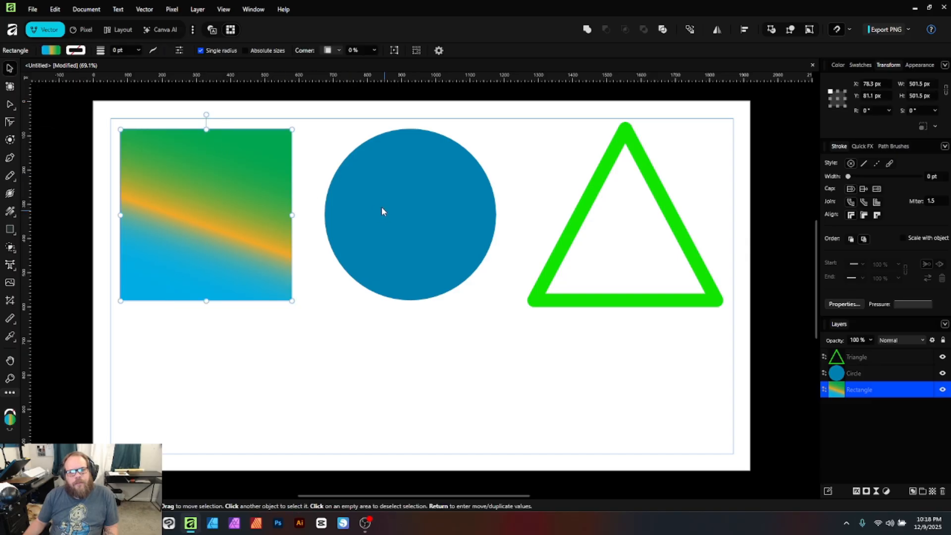
click(381, 211)
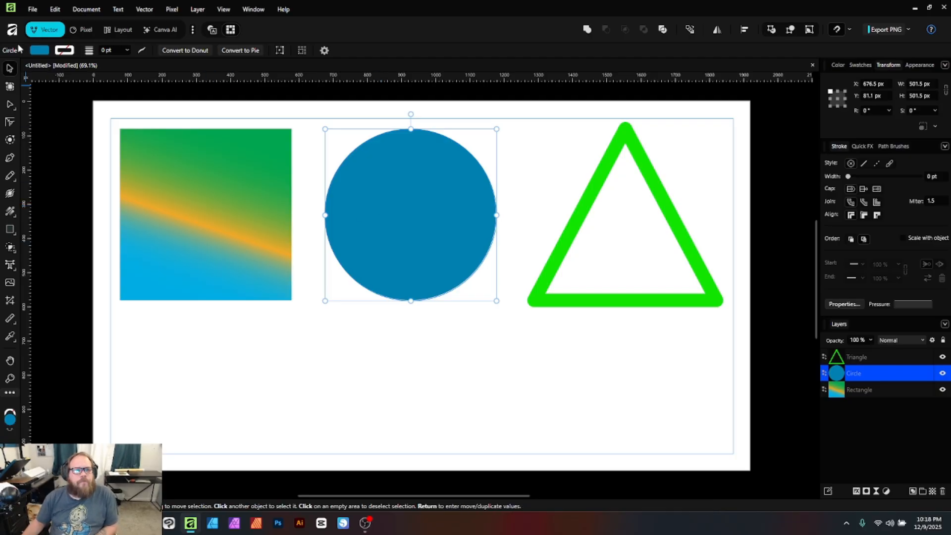
click(42, 51)
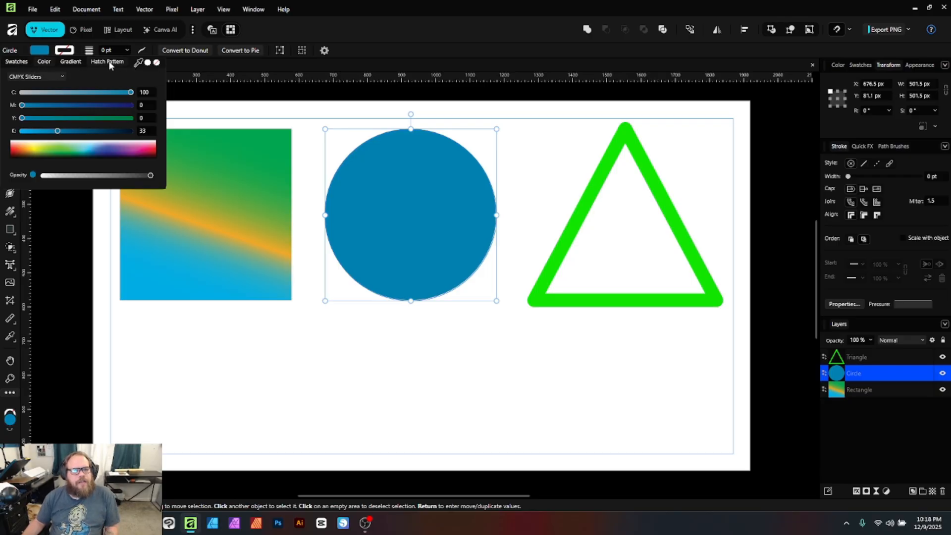
click(66, 63)
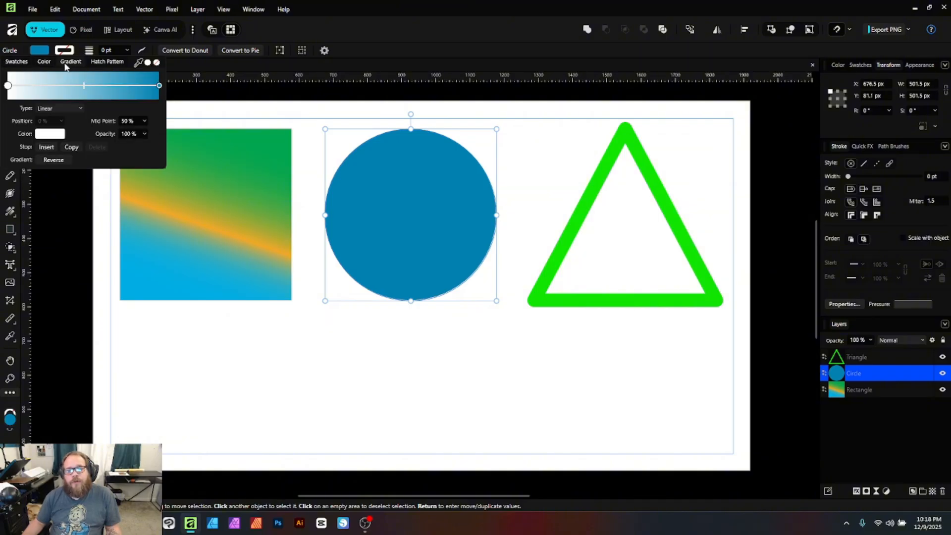
click(107, 96)
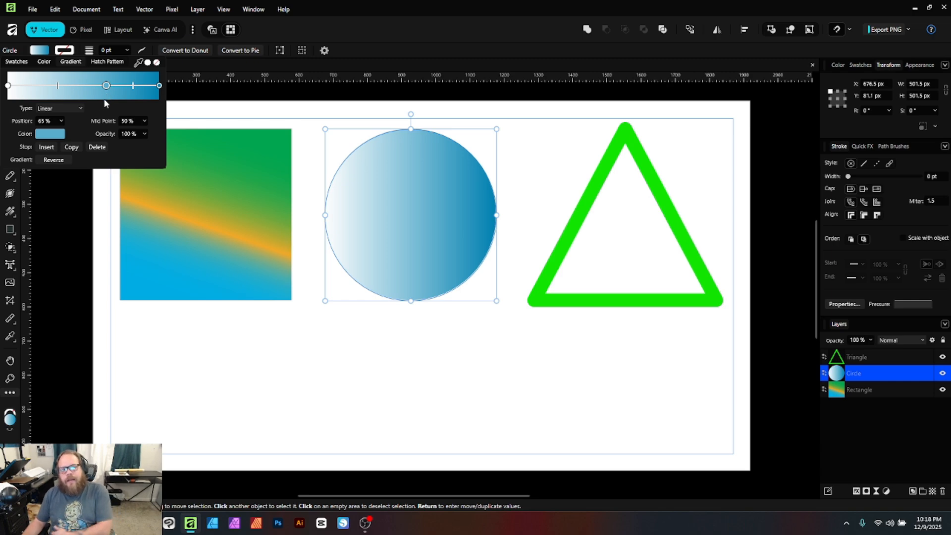
drag(108, 93, 82, 94)
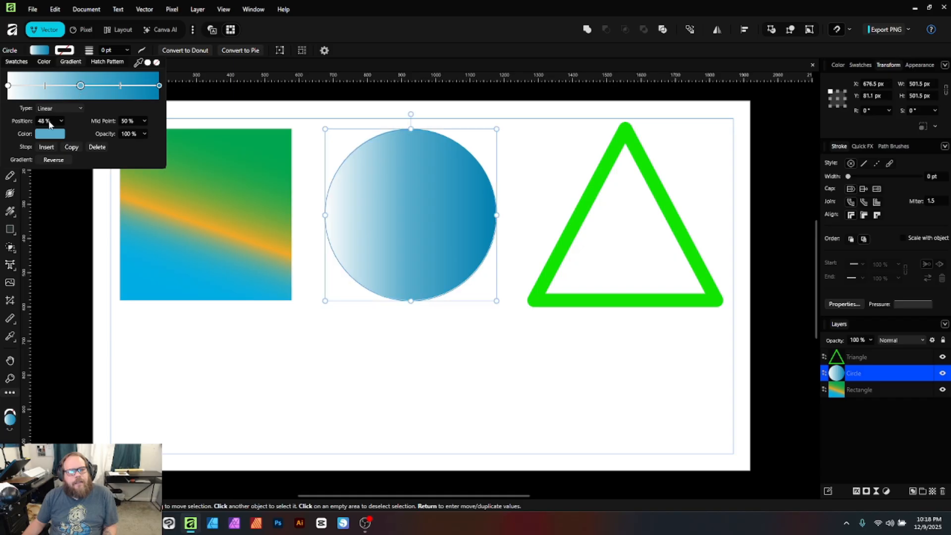
Try the Elliptical, Radial and Conical gradient types on the circle's fill, and settle on Elliptical.
click(61, 109)
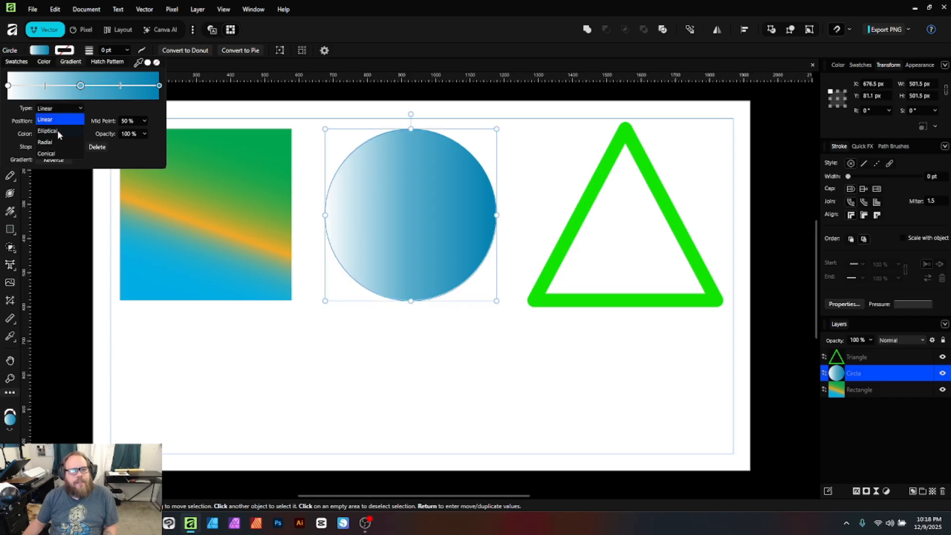
click(57, 129)
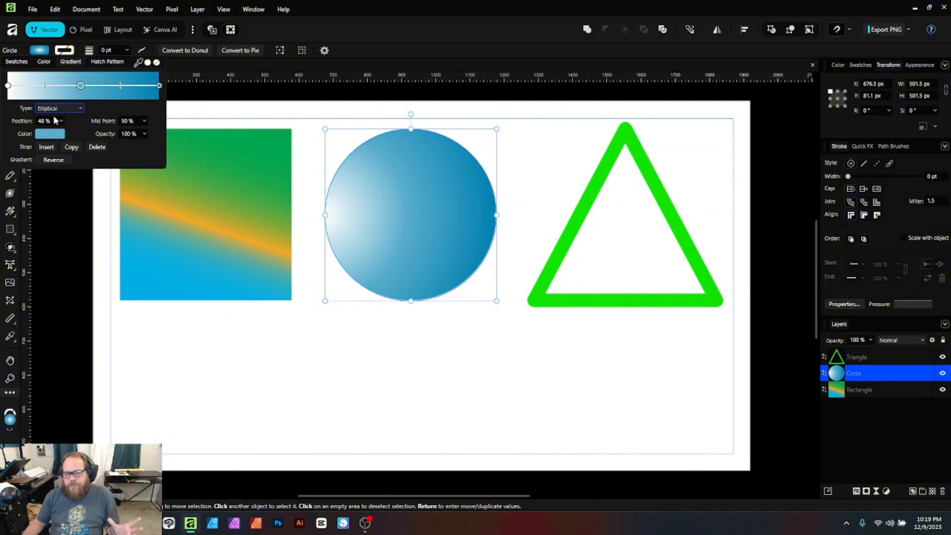
click(58, 109)
click(54, 142)
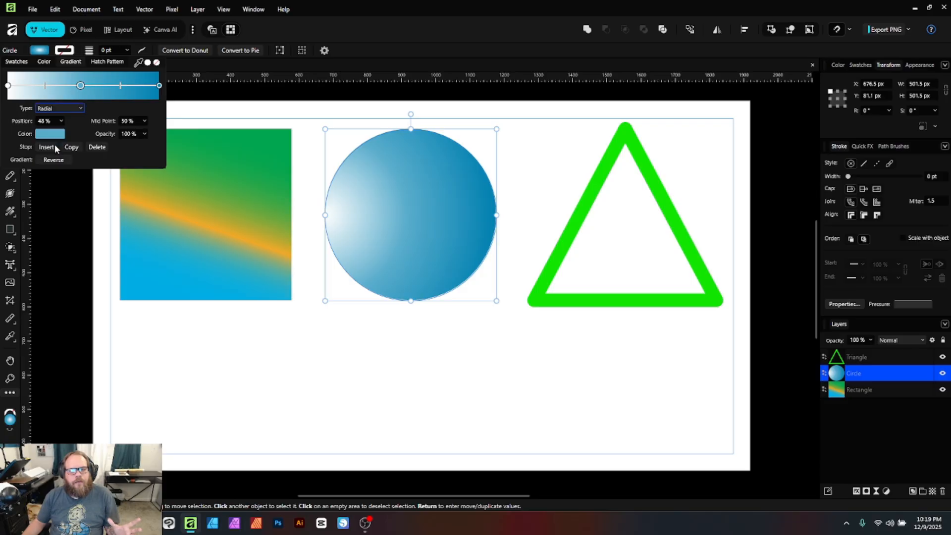
click(70, 108)
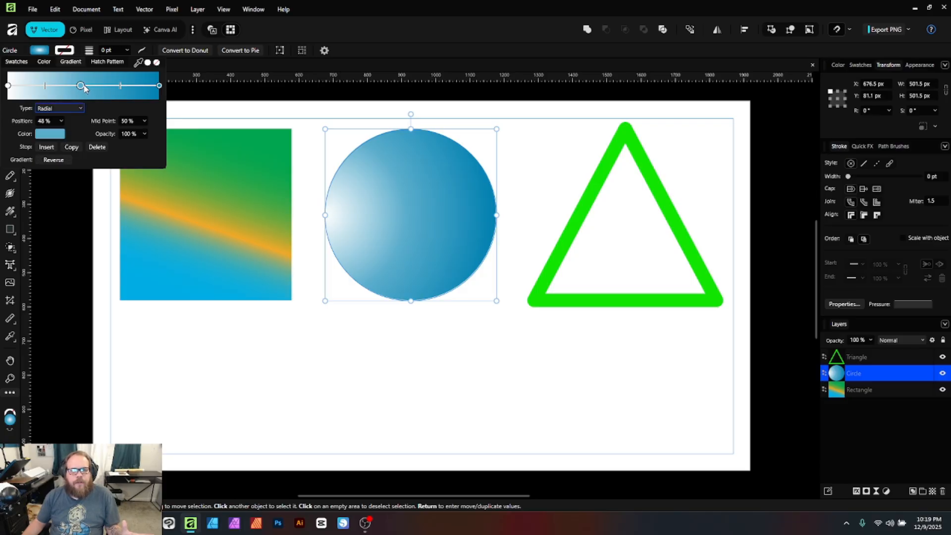
click(47, 153)
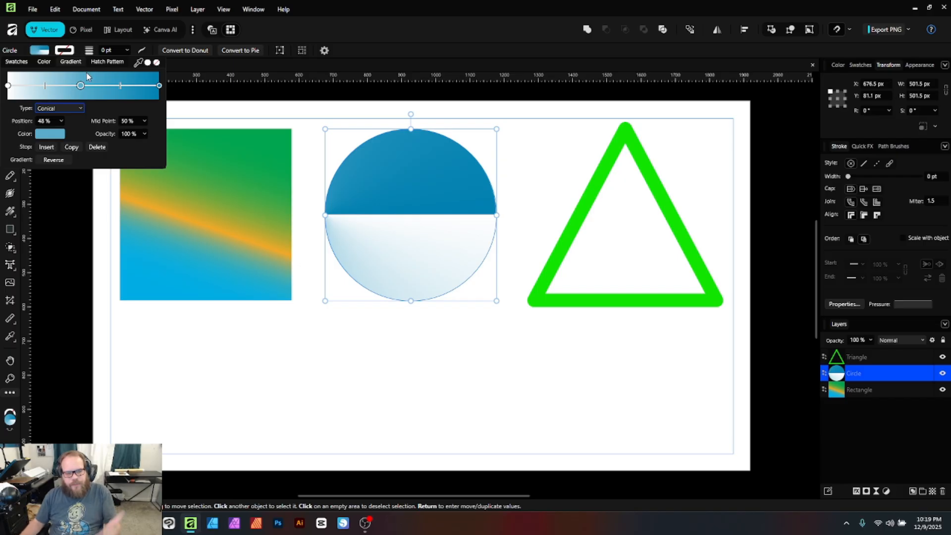
click(72, 109)
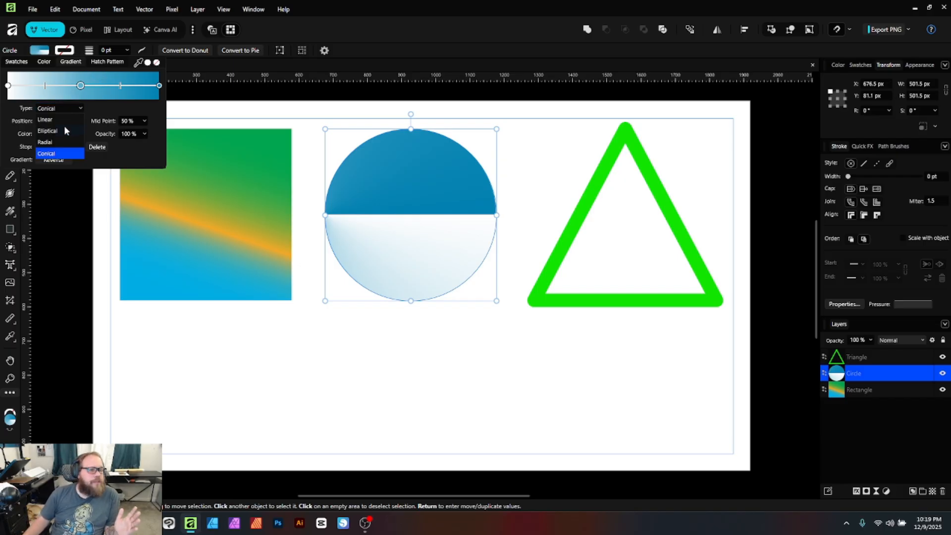
click(64, 128)
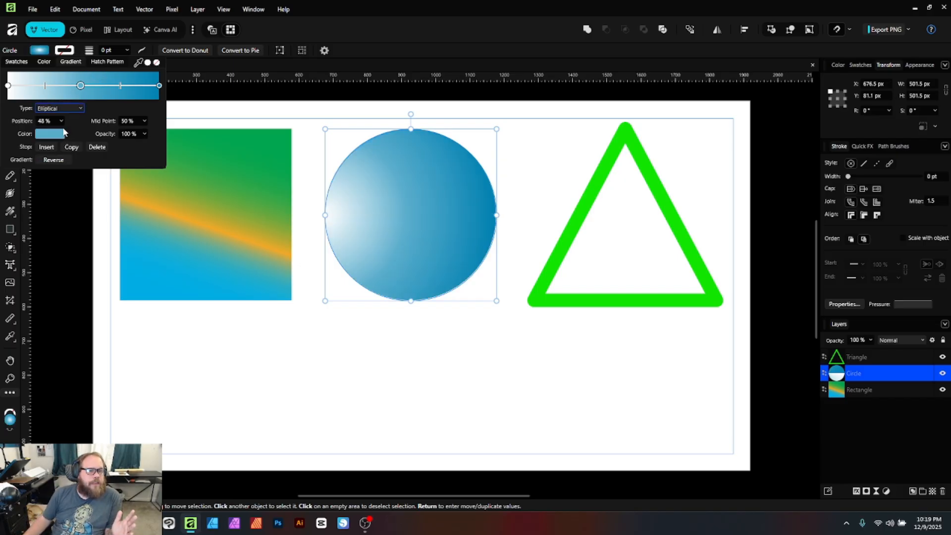
Delete the middle stop from the circle's gradient and pull its upper handle in close to the white center, shrinking the ellipse.
click(80, 86)
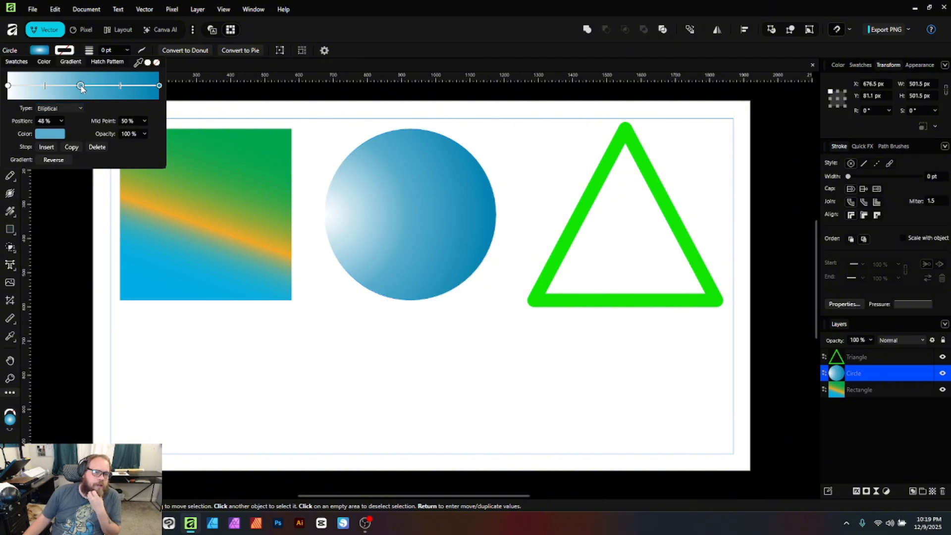
click(96, 147)
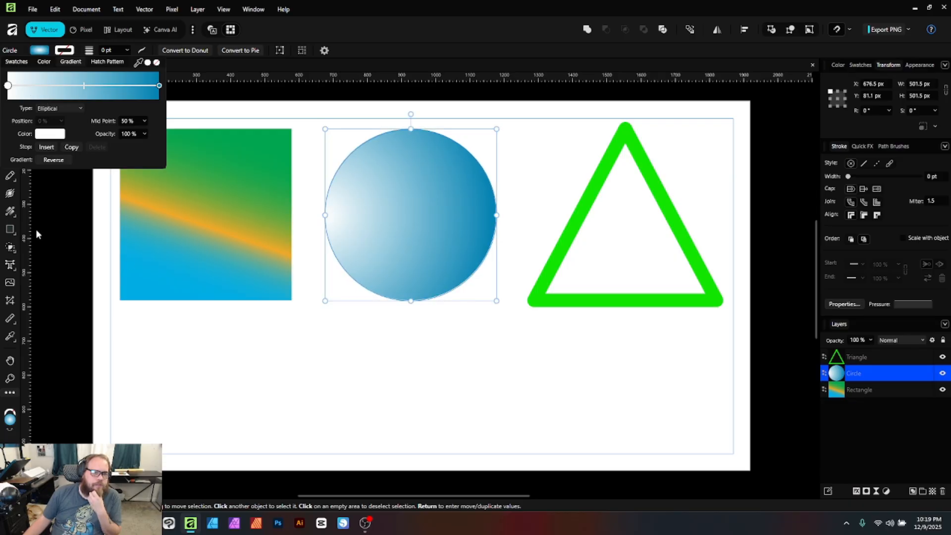
click(10, 212)
scroll(382, 225, up, 3)
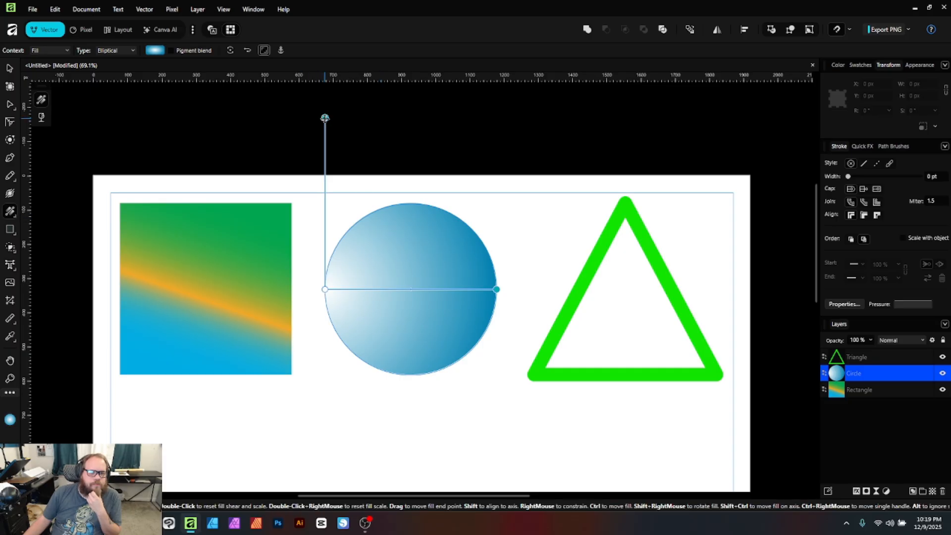
drag(324, 119, 347, 236)
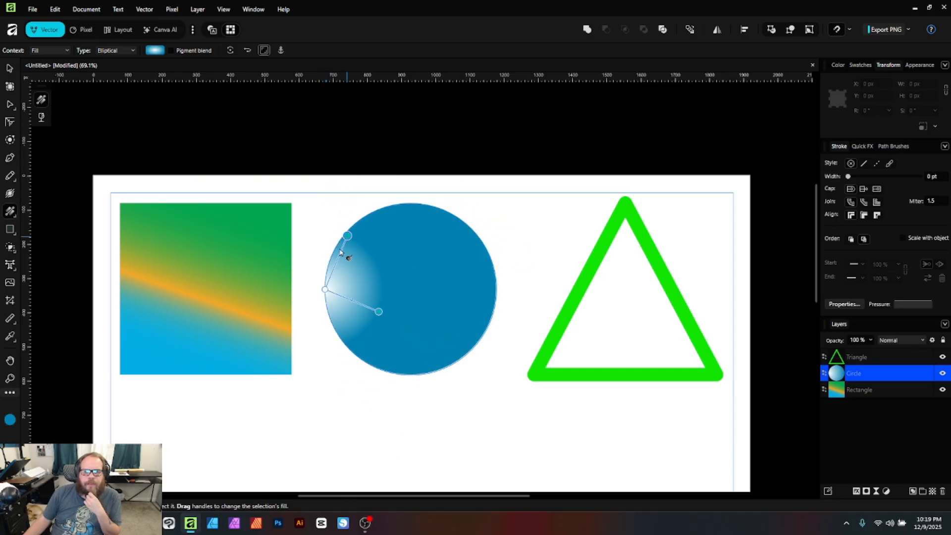
Move the elliptical gradient's origin to the circle's center and stretch both handles out to the circle's top and right edges.
drag(327, 289, 411, 293)
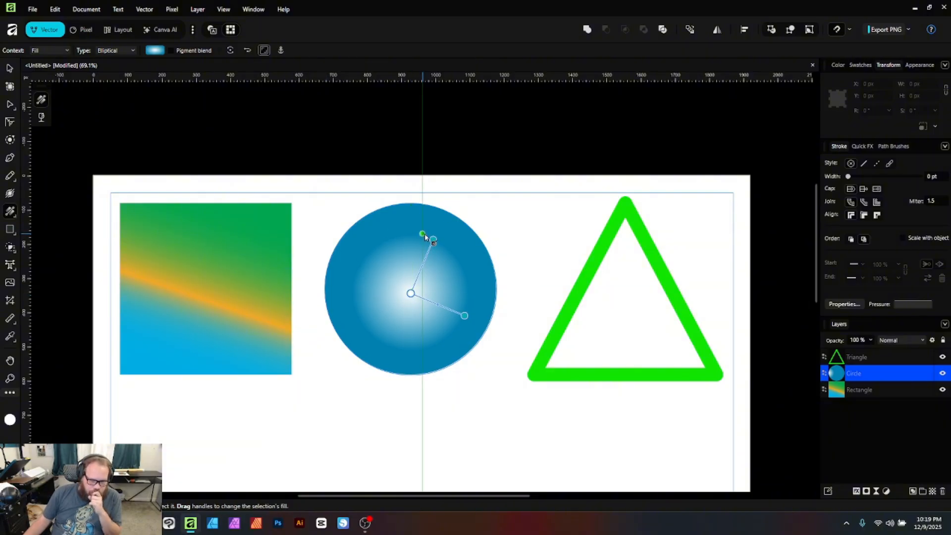
drag(431, 239, 411, 203)
drag(456, 293, 500, 297)
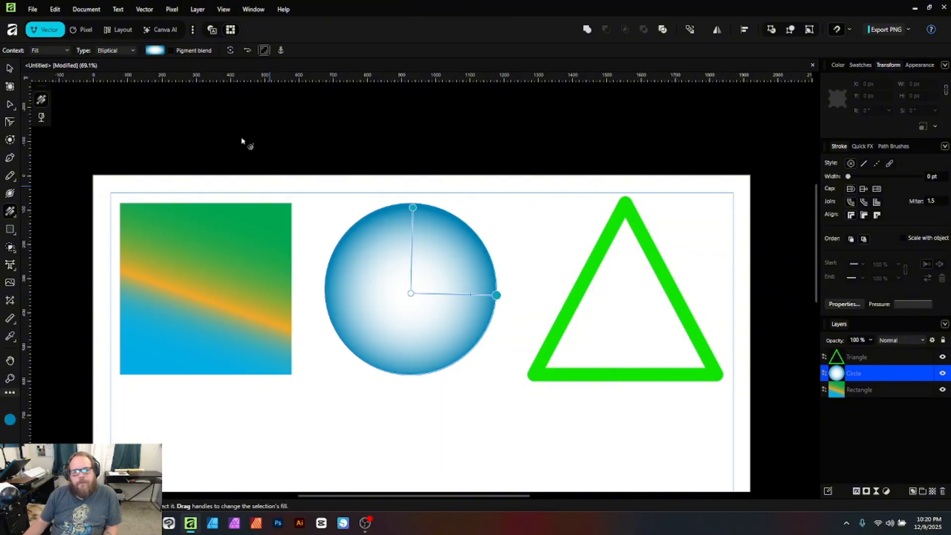
Change the circle's fill type to Radial and swing the gradient's end handle up to the circle's upper-right edge.
click(112, 50)
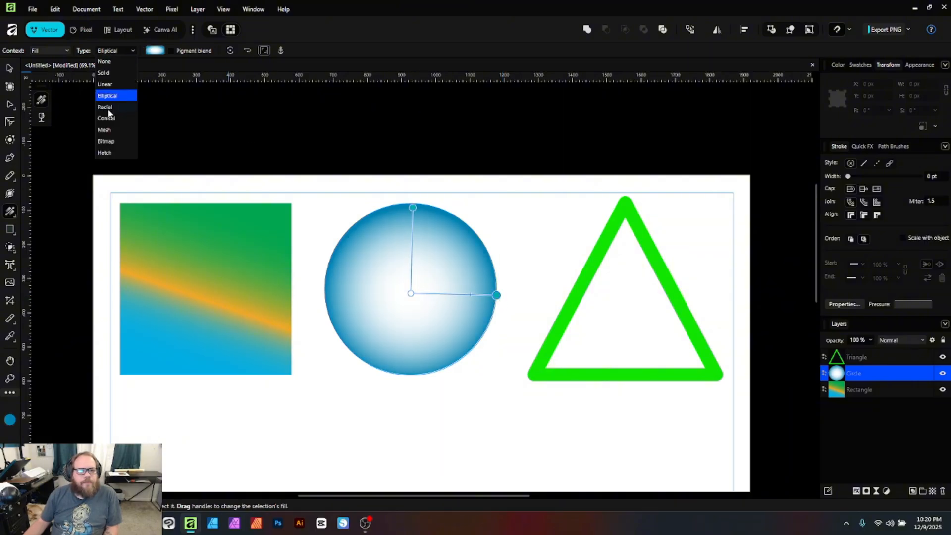
click(108, 109)
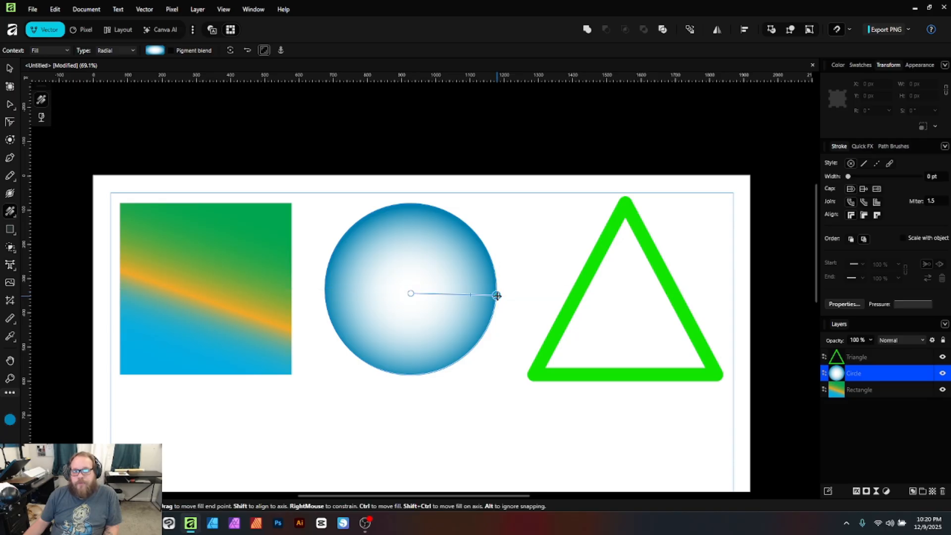
drag(497, 295, 481, 250)
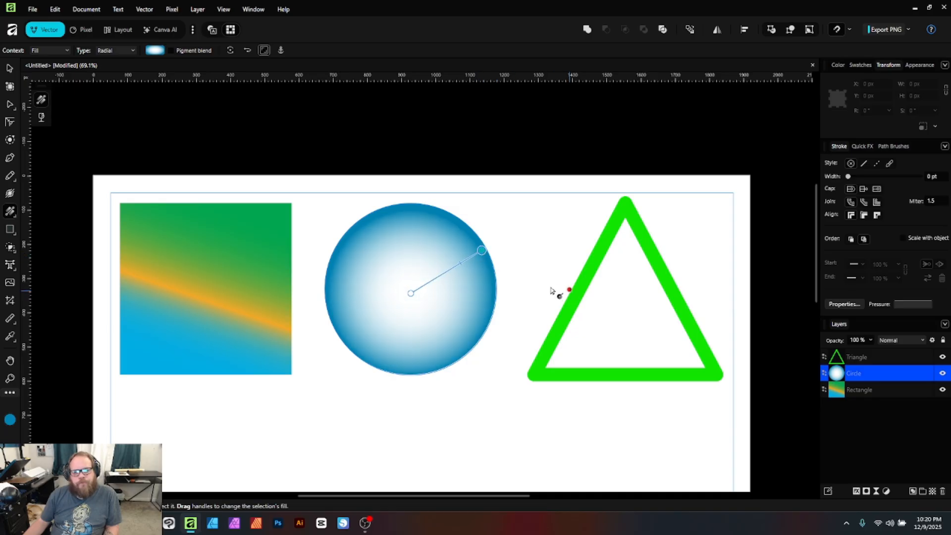
Apply a linear white-to-green gradient to the triangle's stroke and set its midpoint to 52%.
click(9, 68)
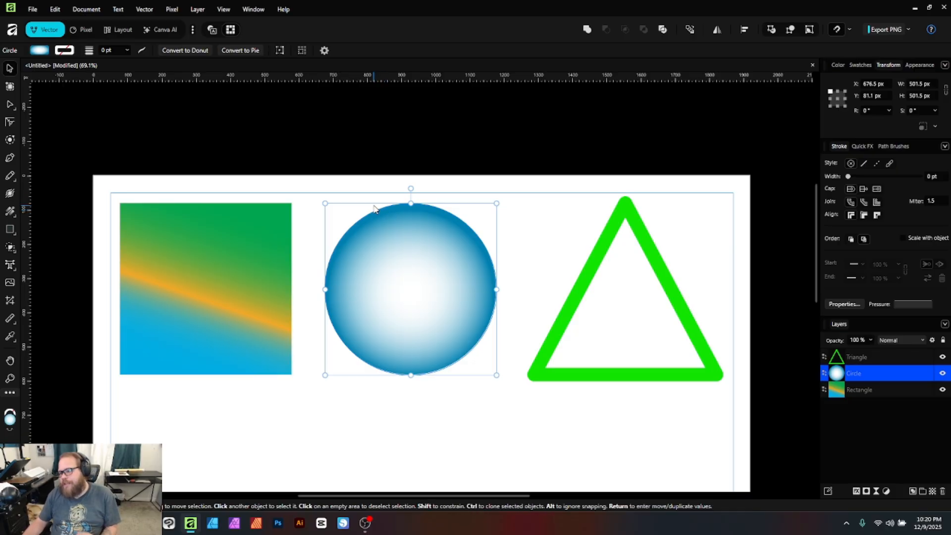
click(641, 224)
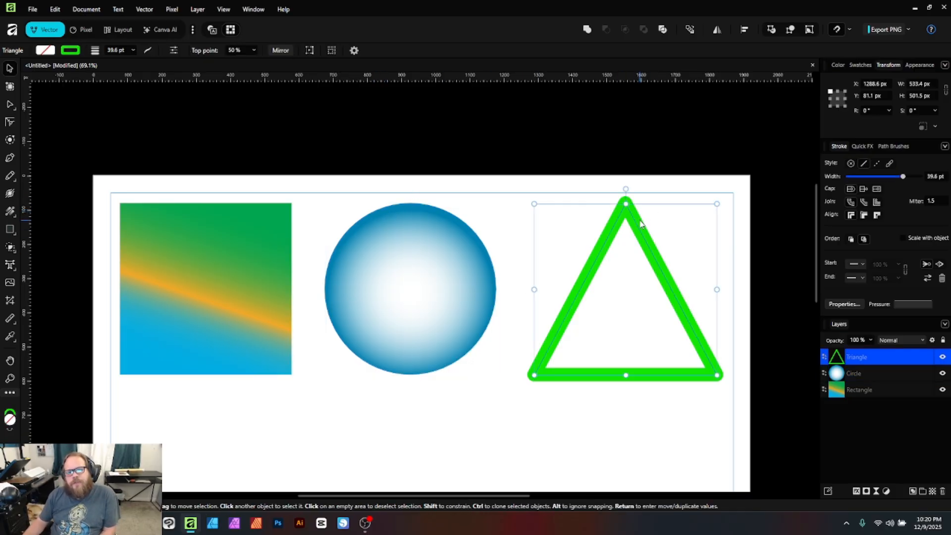
click(69, 50)
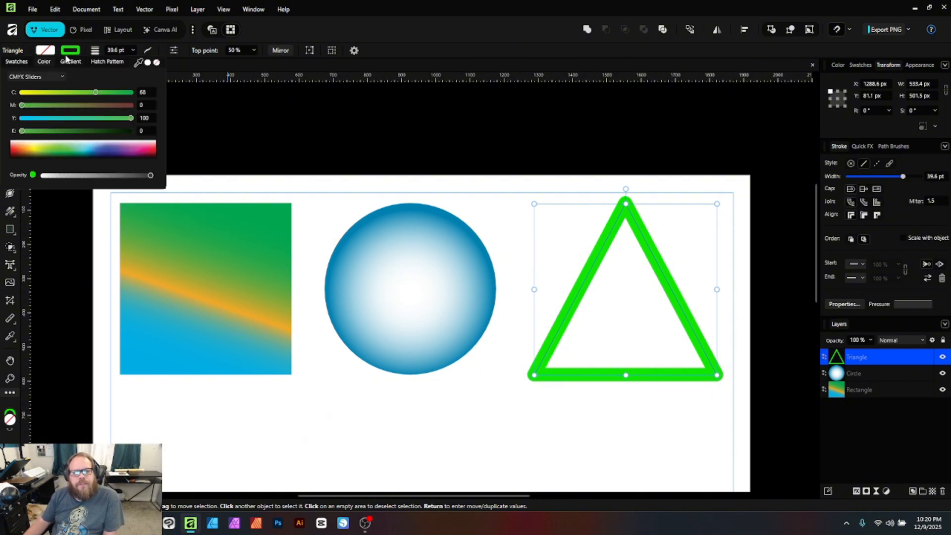
click(70, 62)
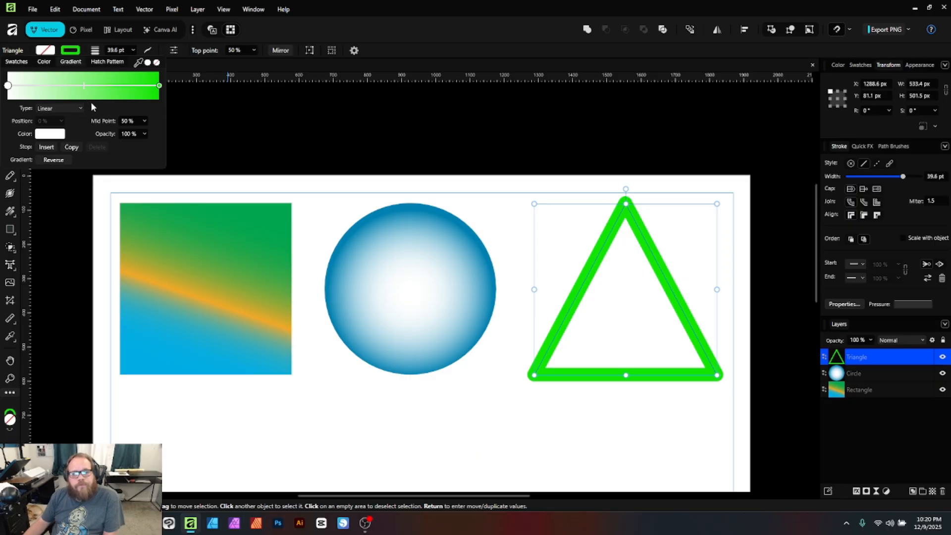
click(8, 87)
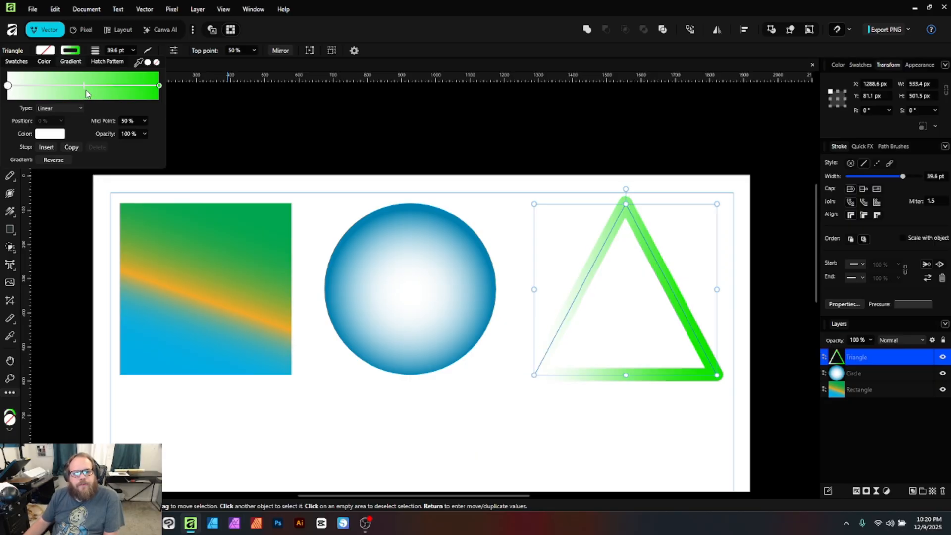
drag(86, 88, 88, 88)
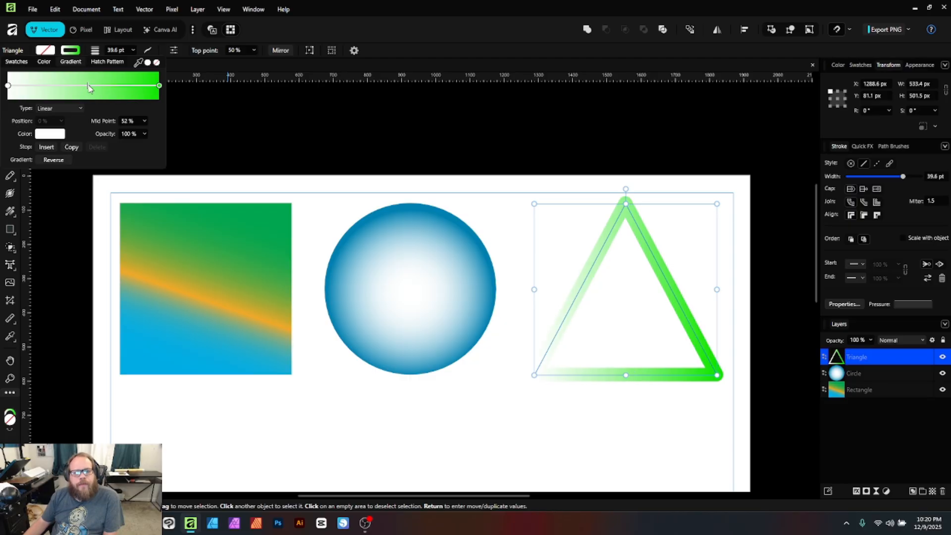
Add a stop at 46% to the triangle's stroke gradient and recolor it dark pinkish red by raising its magenta value.
click(78, 88)
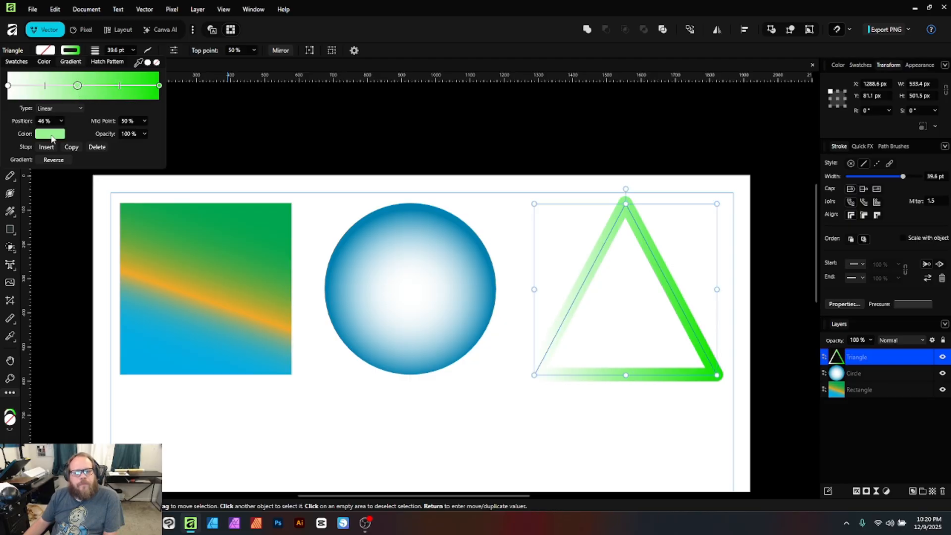
click(51, 134)
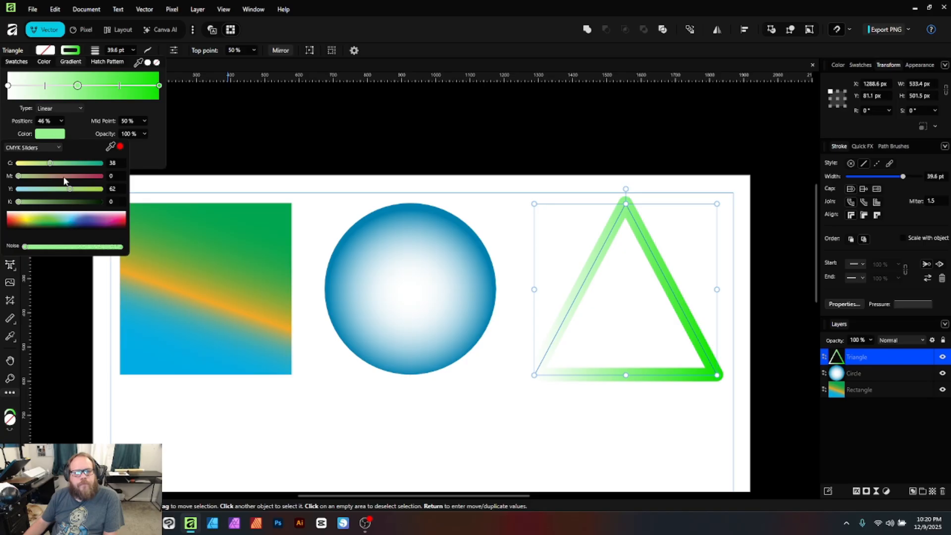
drag(63, 176, 103, 176)
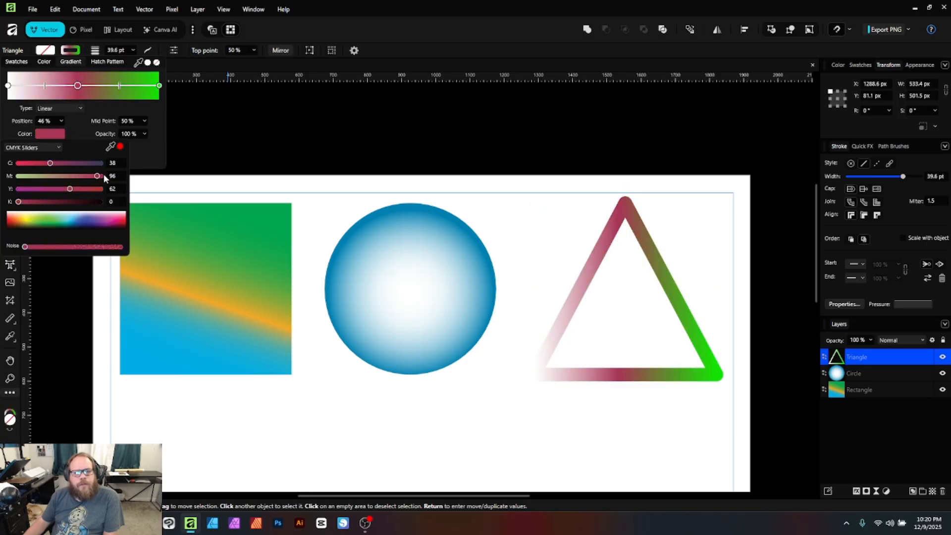
Recolor the white start stop of the triangle's stroke gradient to yellow by setting its yellow value to 100.
click(10, 85)
click(9, 86)
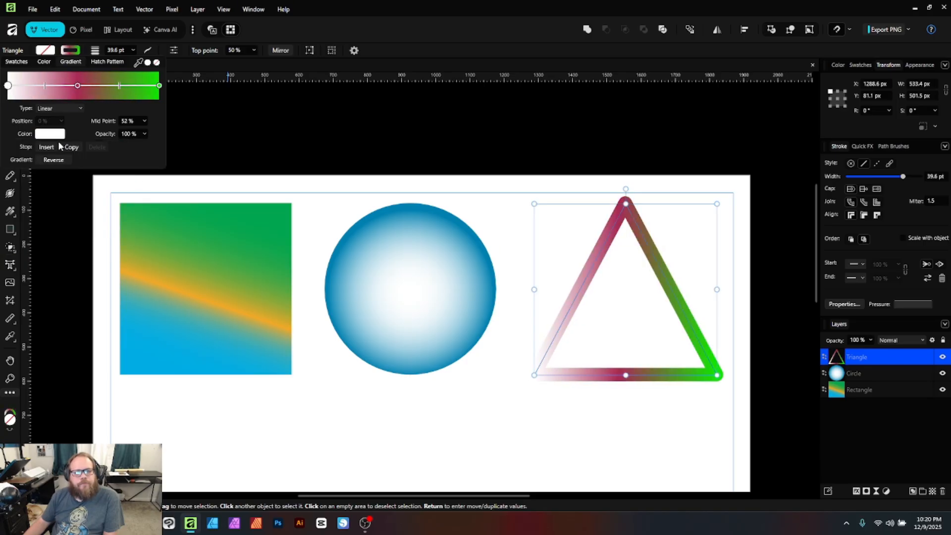
click(51, 134)
drag(61, 190, 102, 189)
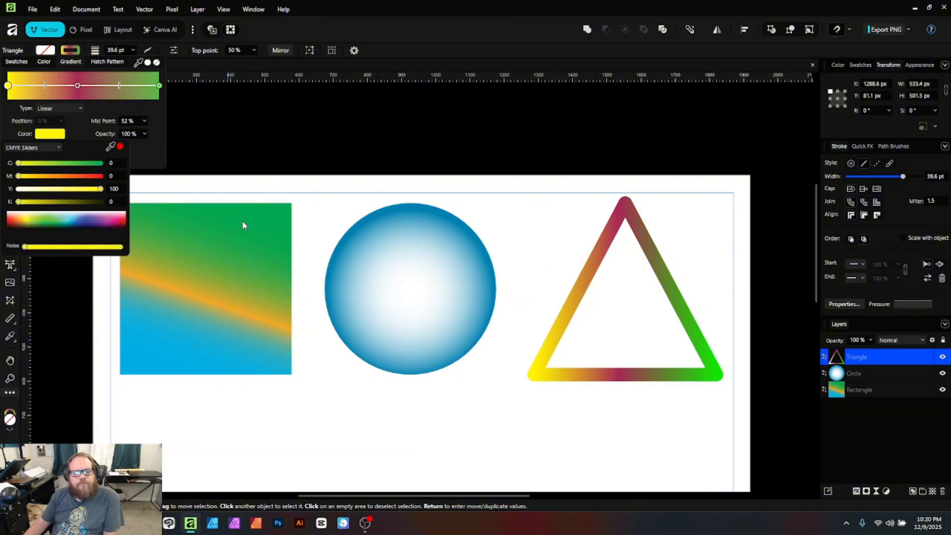
Switch the triangle's stroke gradient to the Elliptical type, and after that to Conical.
click(73, 111)
click(63, 133)
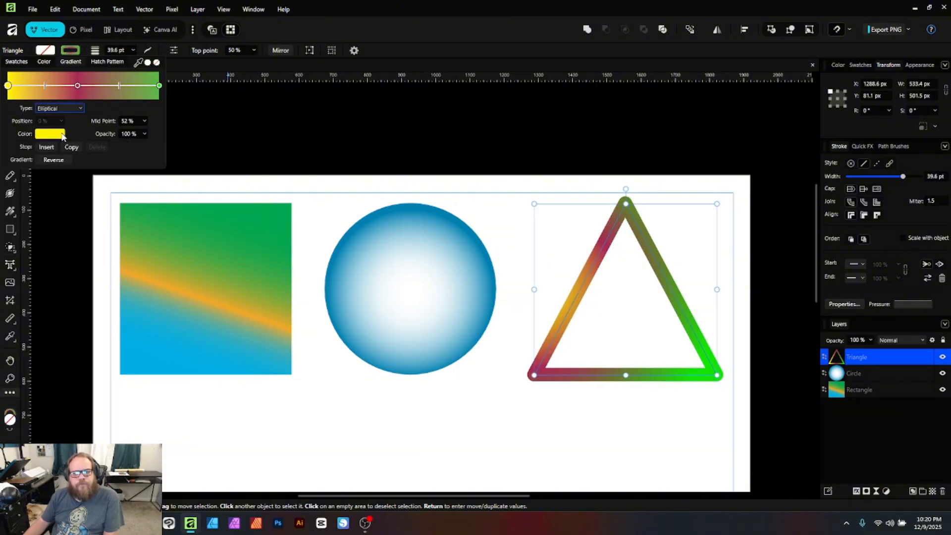
click(76, 110)
click(60, 154)
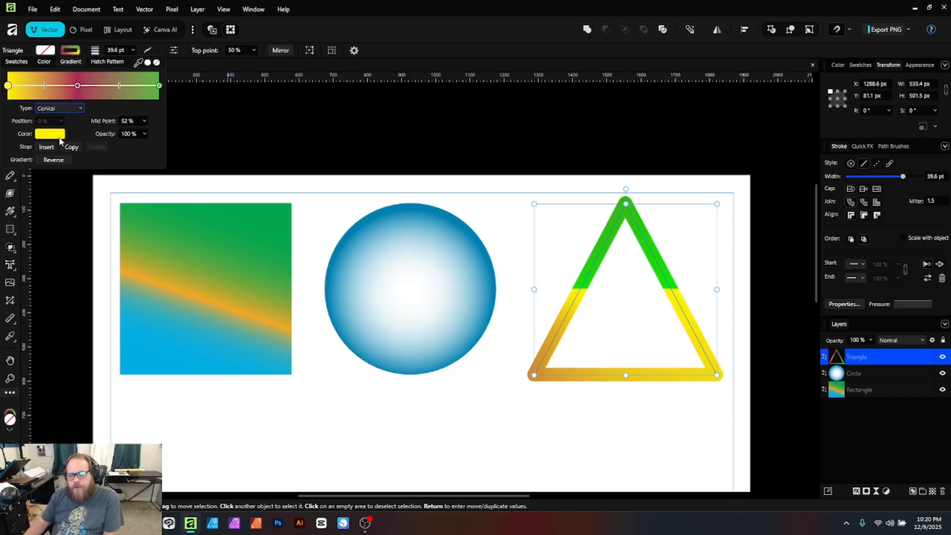
Set the triangle's stroke gradient type back to Elliptical.
click(72, 109)
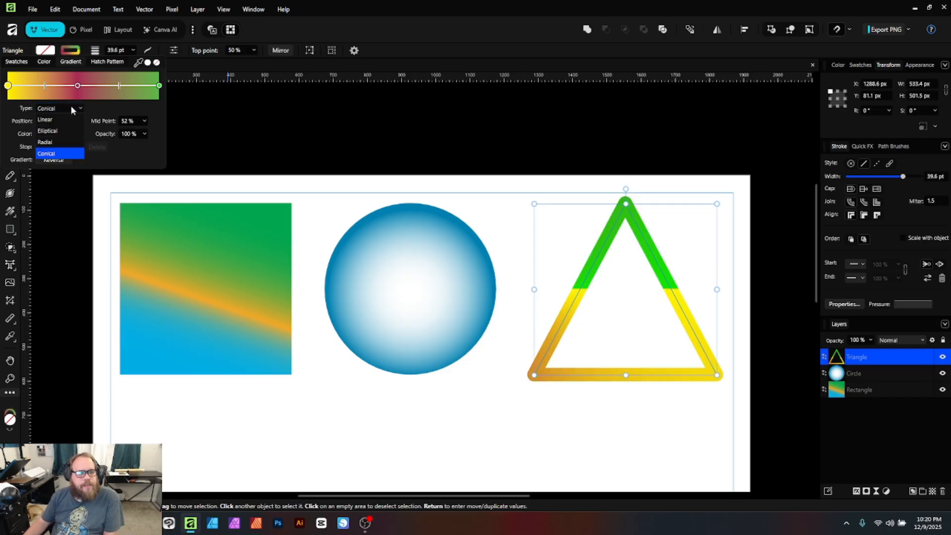
click(61, 131)
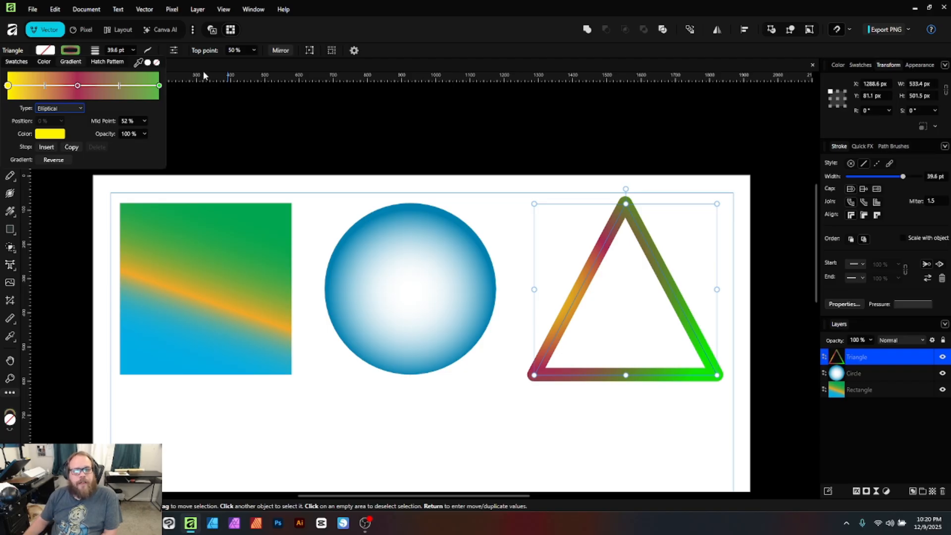
Try shifting the triangle's top point to 47%, and undo the change.
click(254, 50)
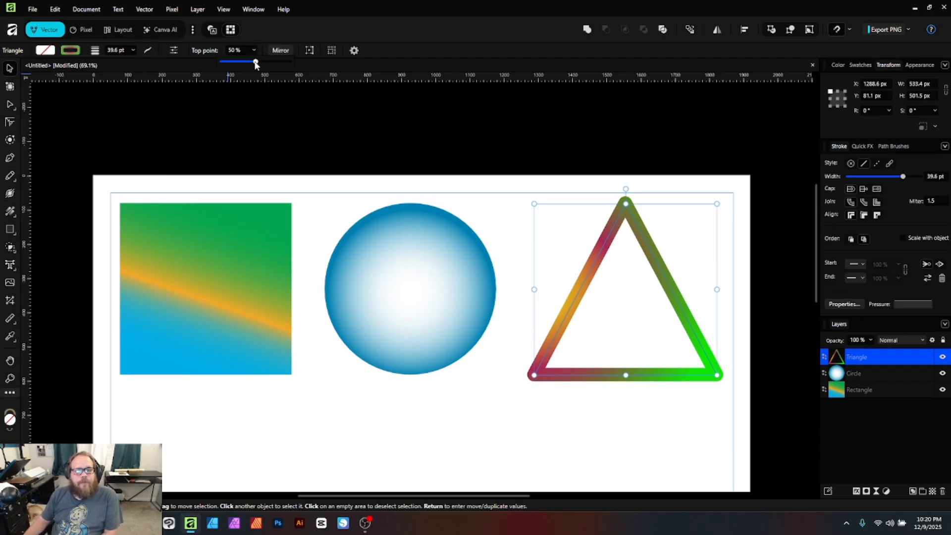
mouse_move(256, 63)
mouse_down()
mouse_move(293, 64)
mouse_move(240, 60)
mouse_move(261, 61)
mouse_move(253, 62)
mouse_up()
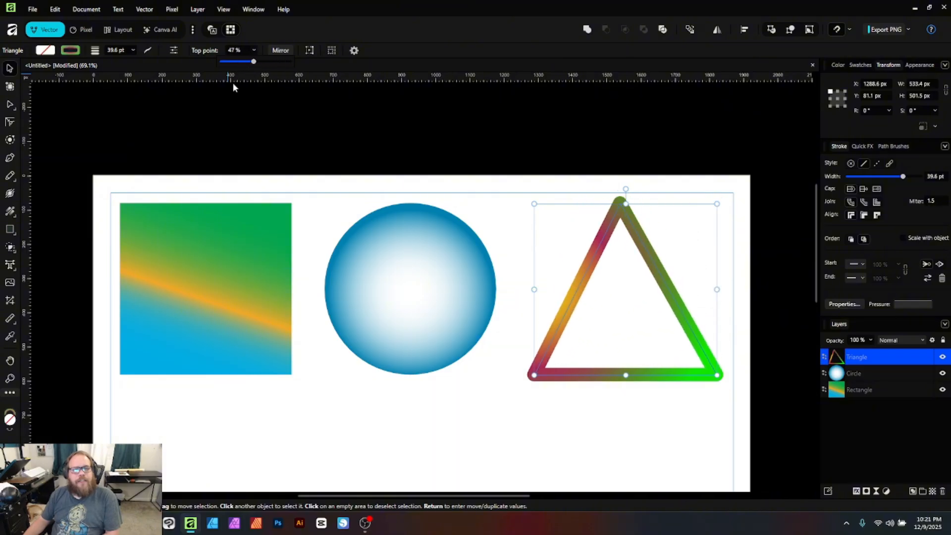
key(ctrl+z)
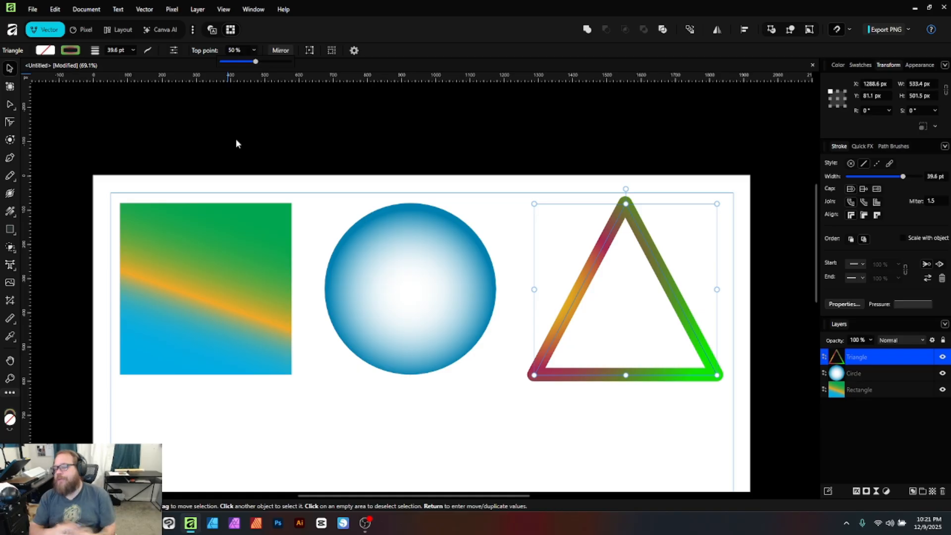
Recolor the white center stop of the circle's radial gradient by sampling the blue of its outer end stop.
click(353, 278)
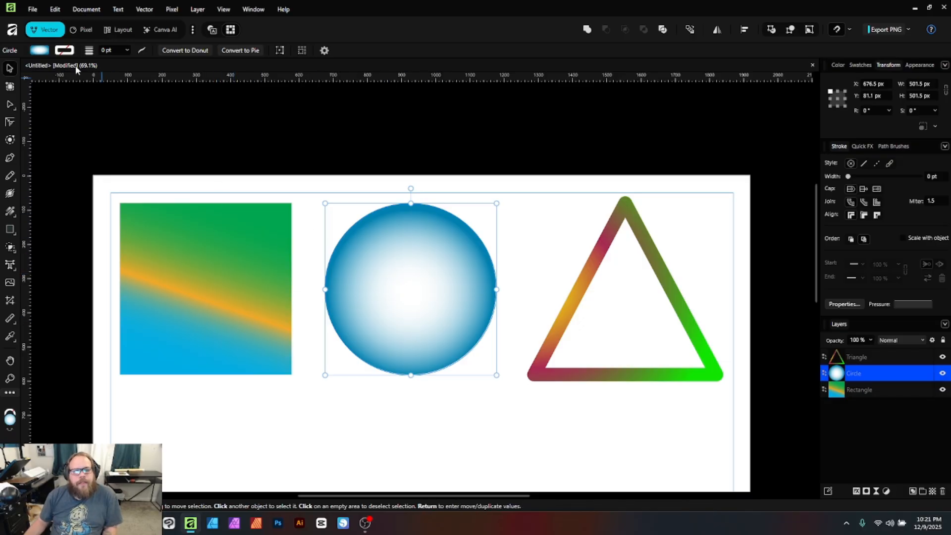
click(39, 51)
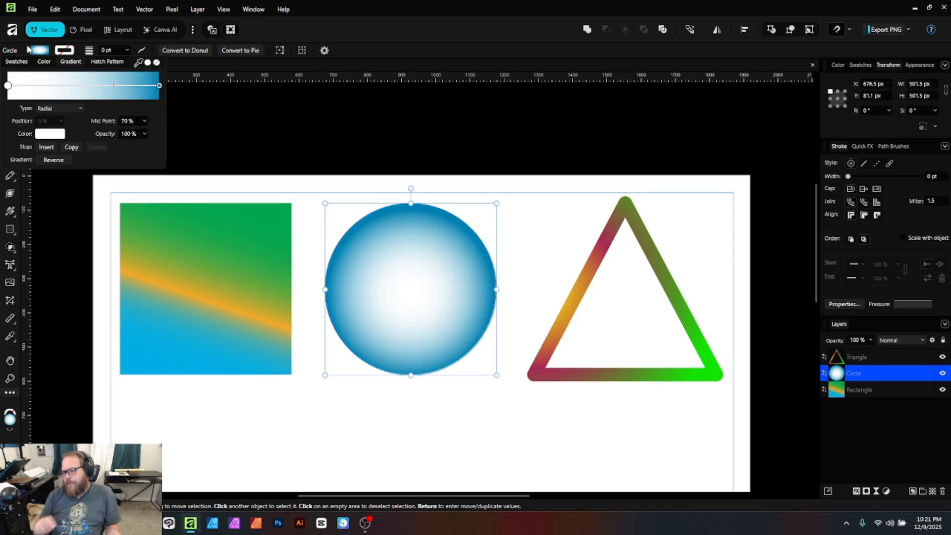
click(8, 87)
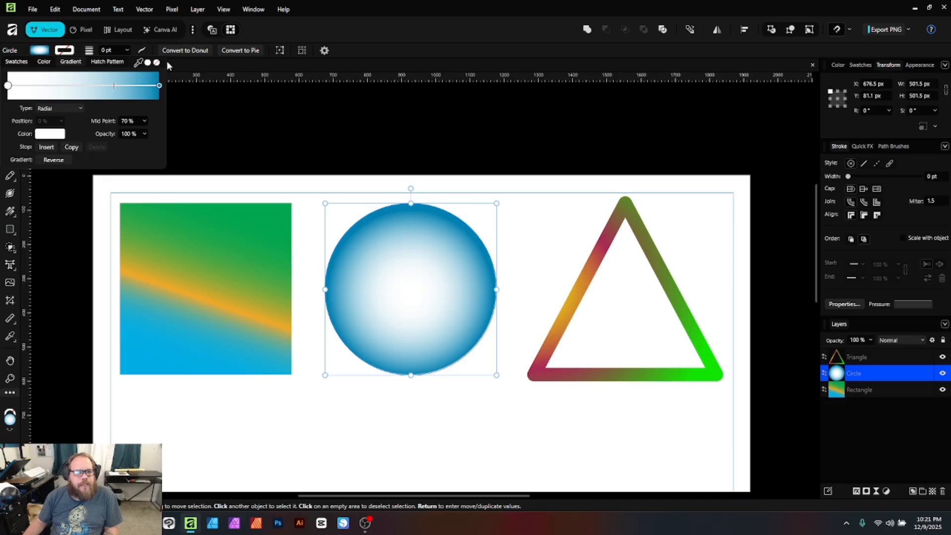
drag(138, 62, 159, 86)
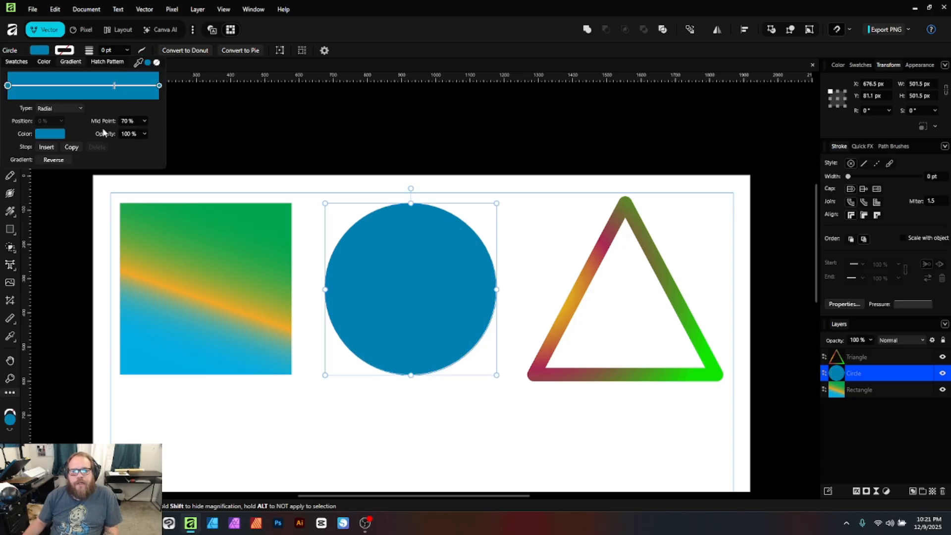
Lower the opacity of the center stop in the circle's radial gradient so the fill fades to transparent, and deselect the circle.
click(145, 135)
drag(146, 145, 78, 145)
click(258, 154)
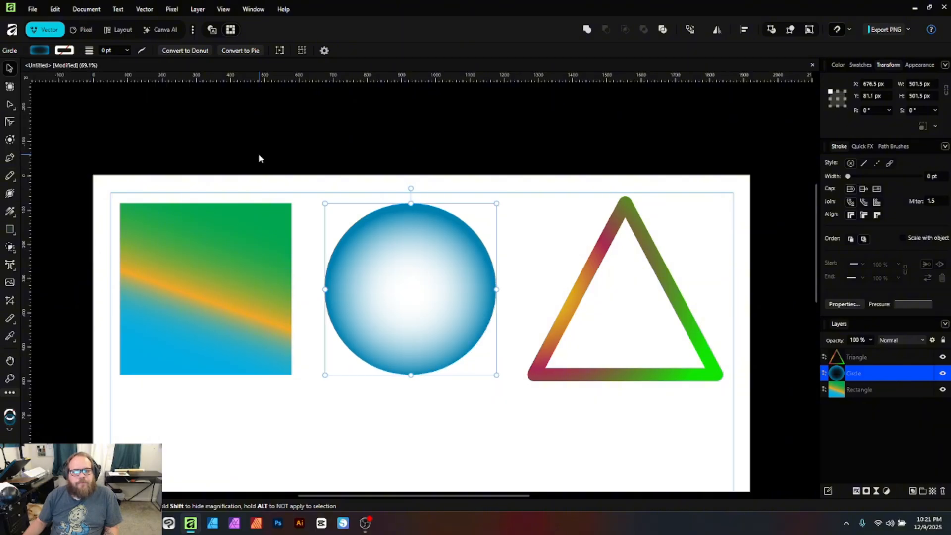
click(257, 153)
Try moving the rectangle across to the circle, and undo the move.
click(207, 329)
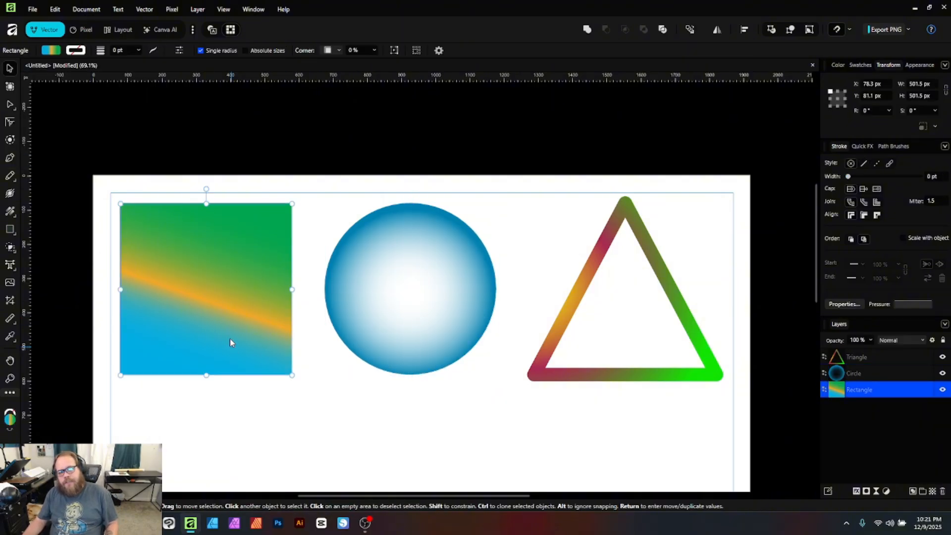
drag(230, 338, 440, 338)
key(ctrl+z)
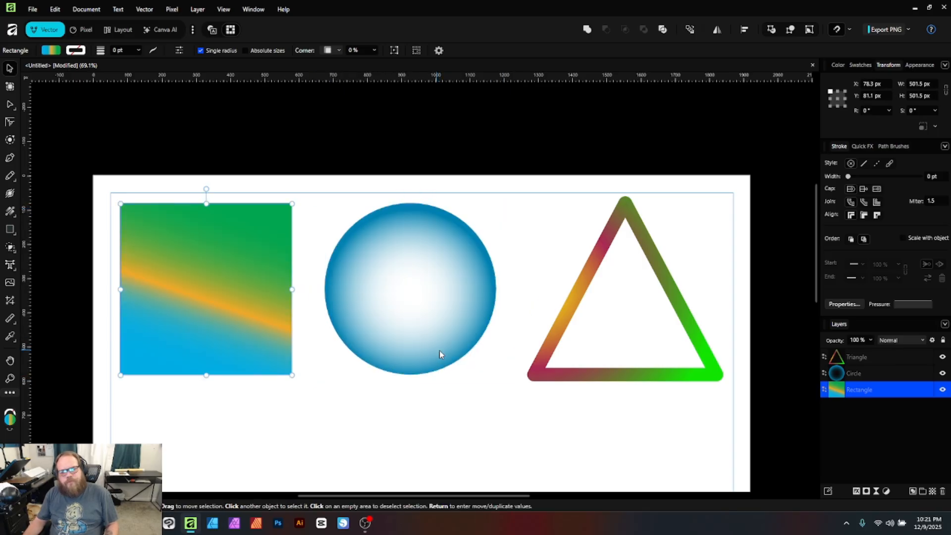